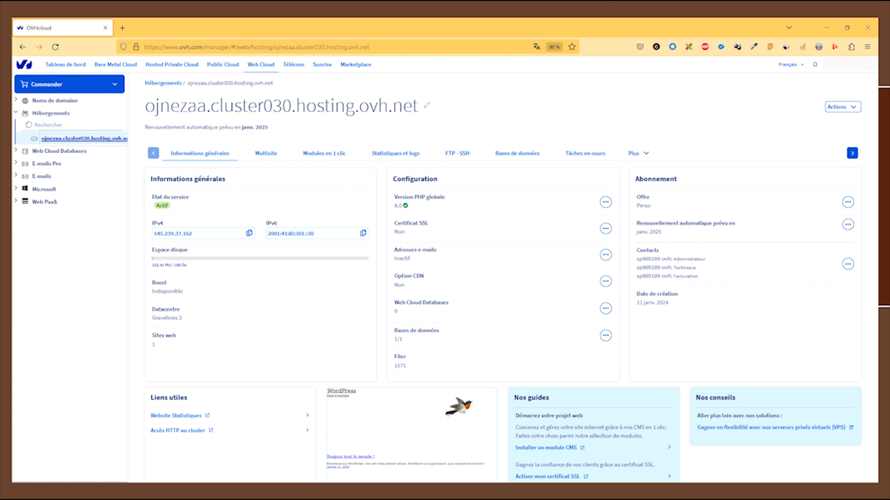
# Open the web hosting offers page from Commander to compare Starter, Perso, Pro and Performance plans.
pyautogui.click(116, 88)
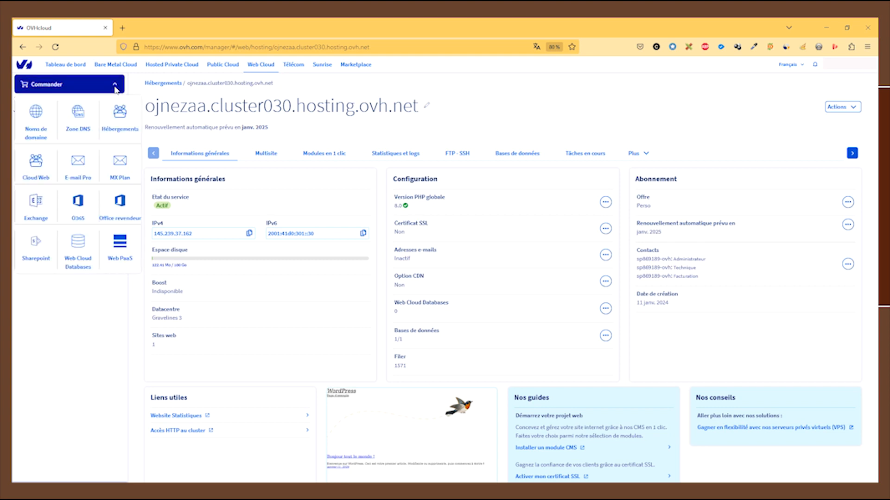
pyautogui.click(122, 120)
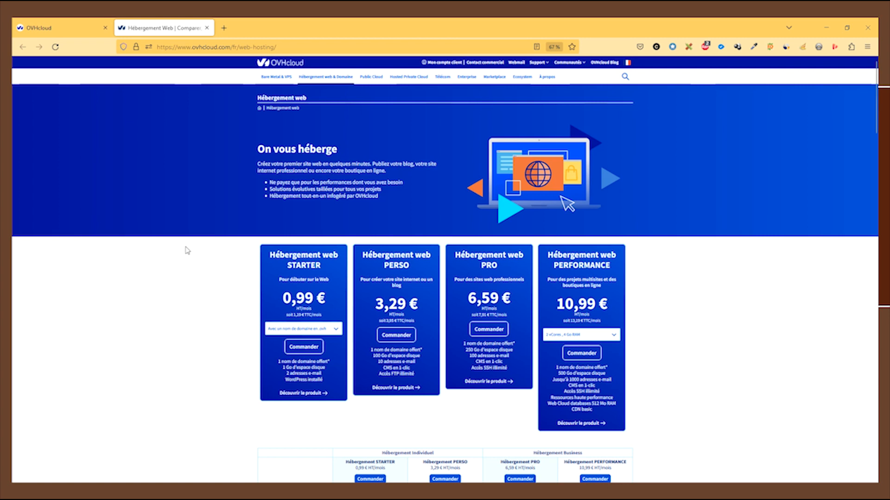
# Return to the OVHcloud Manager tab showing the hosting dashboard.
pyautogui.click(72, 29)
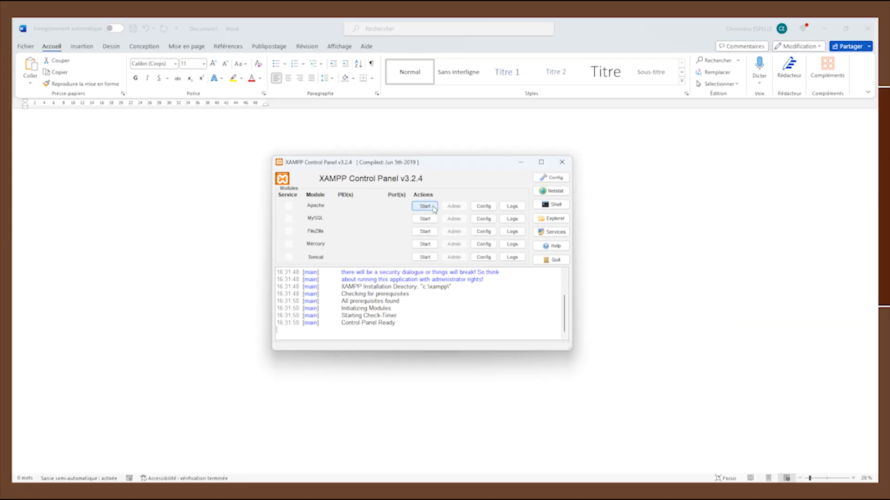
# Start Apache and MySQL in XAMPP and open the localhost Welcome to XAMPP page.
pyautogui.click(434, 209)
pyautogui.click(430, 219)
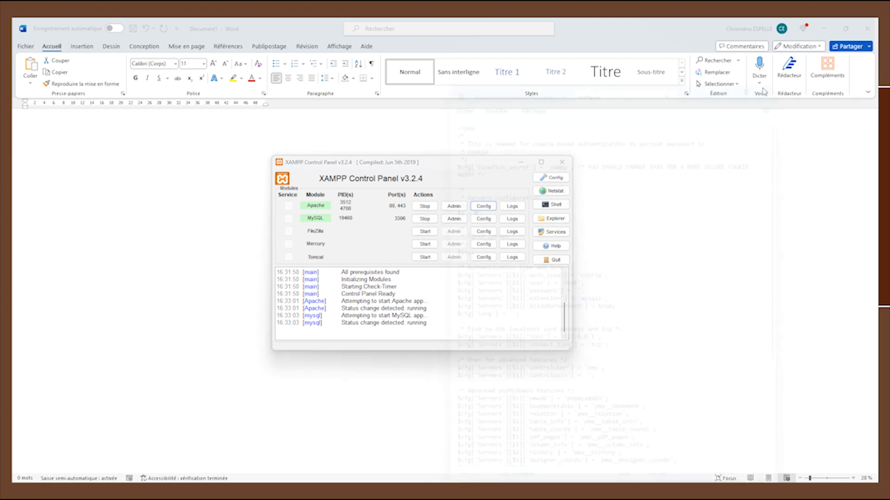
pyautogui.click(463, 208)
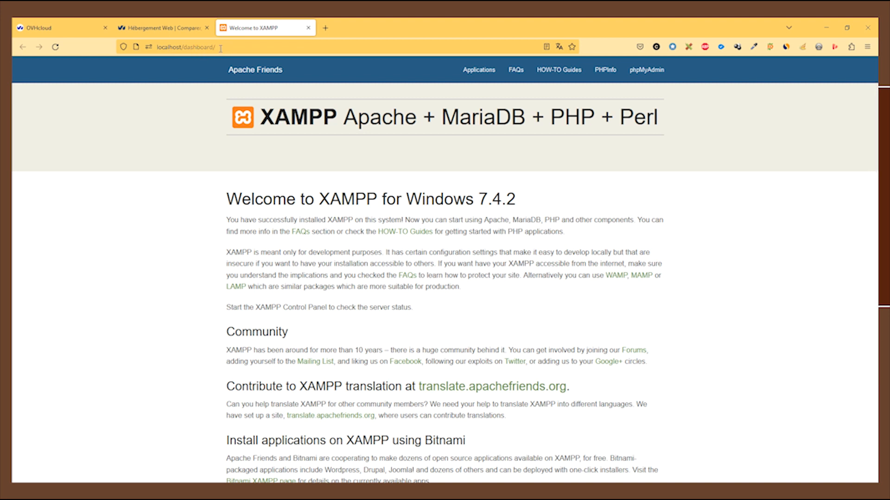
# Load localhost/agence-a3p.fr in Firefox and scroll down through the Agence A3P homepage.
pyautogui.moveTo(230, 48); pyautogui.dragTo(183, 47)
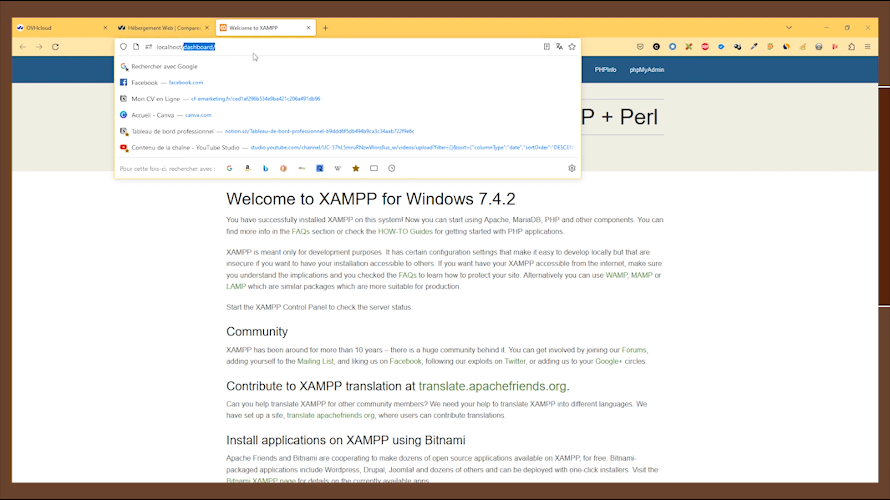
pyautogui.write('agence')
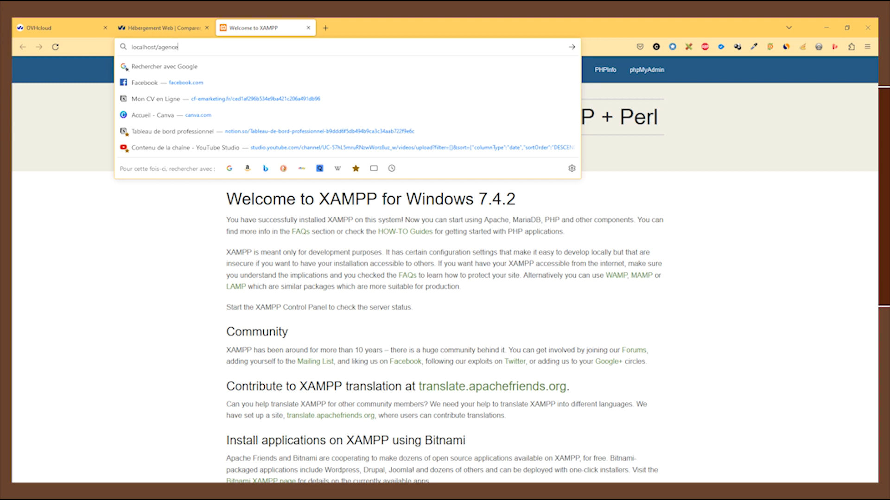
pyautogui.press('Return')
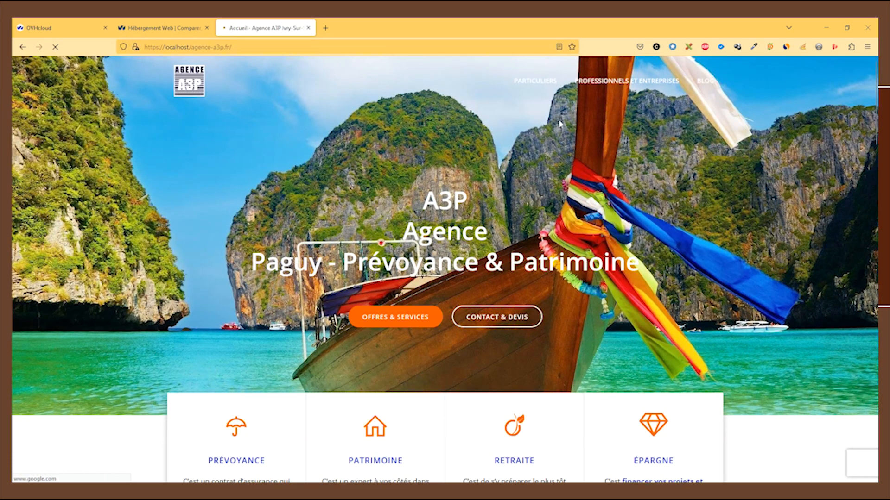
pyautogui.scroll(-3, 555, 127)
pyautogui.scroll(-7, 562, 124)
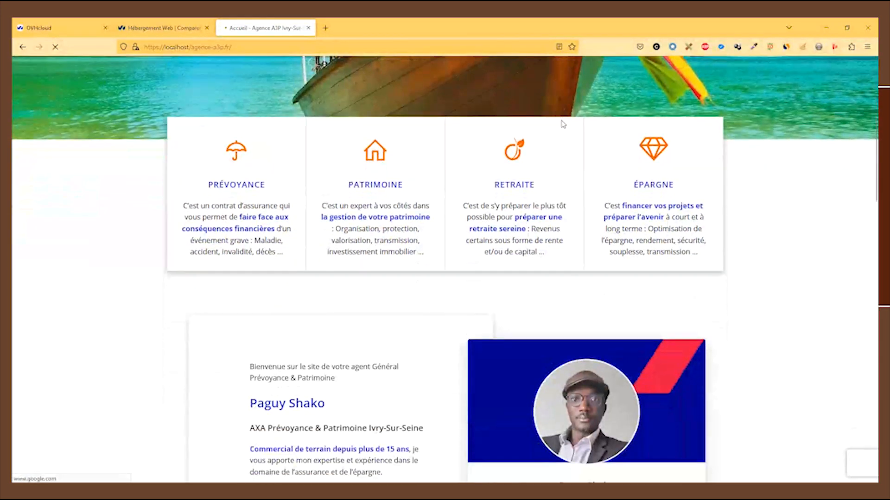
pyautogui.scroll(-8, 563, 124)
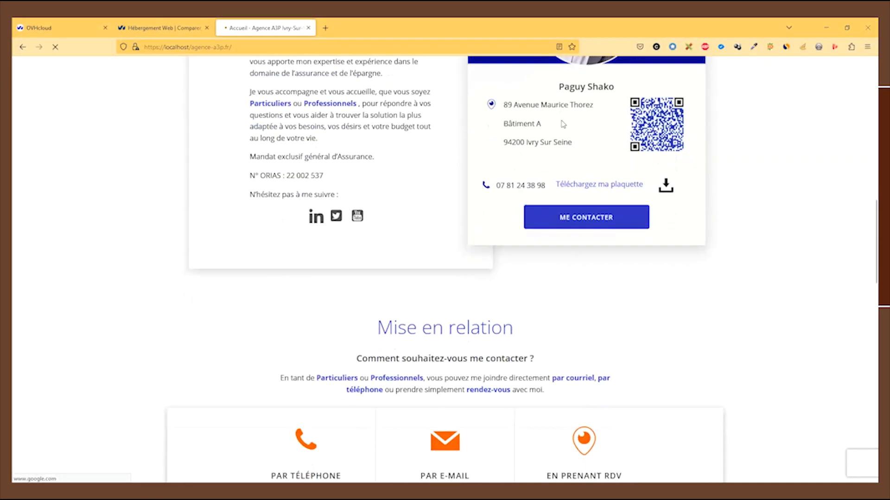
pyautogui.scroll(-13, 564, 124)
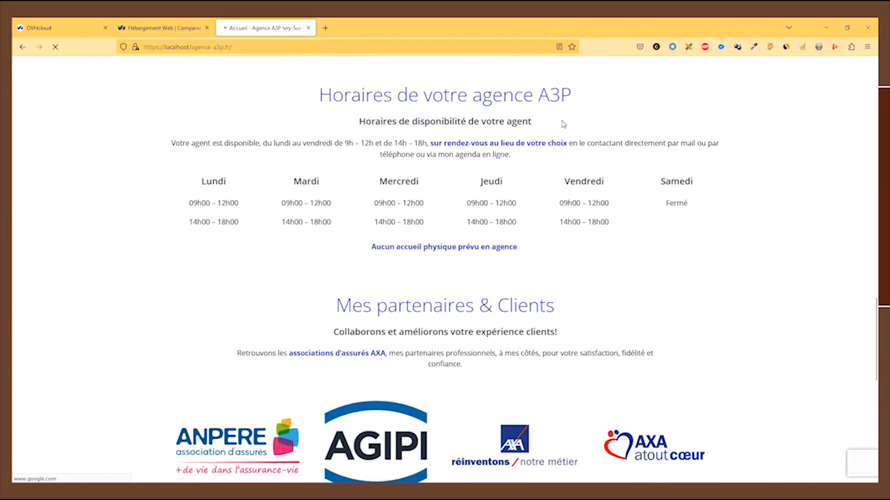
pyautogui.scroll(-4, 563, 124)
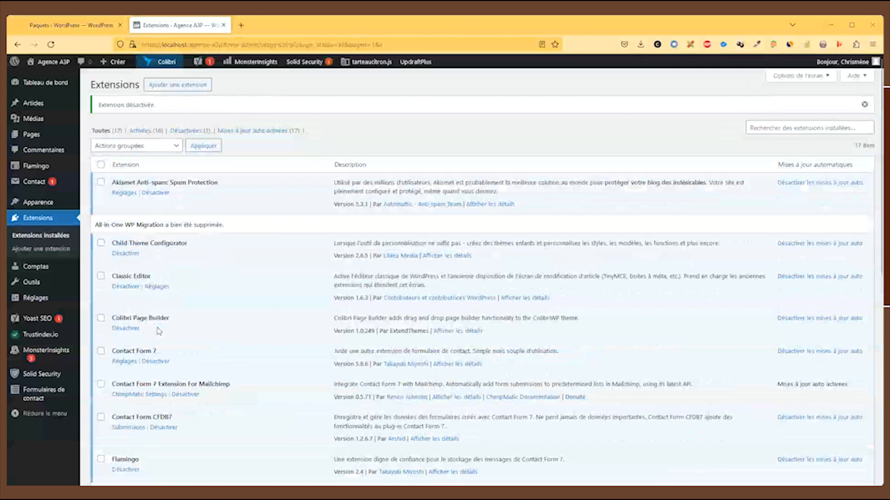
# Search the plugin directory for 'duplicator', then install and activate the Duplicator plugin.
pyautogui.click(207, 87)
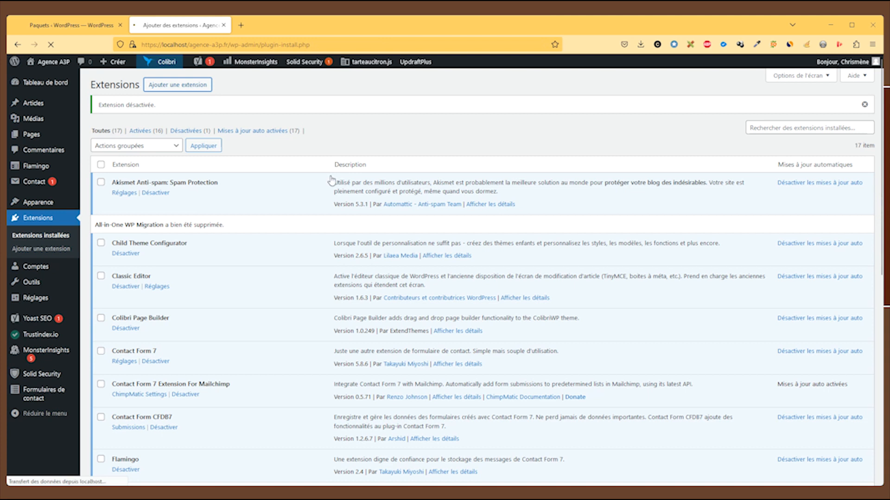
pyautogui.click(772, 112)
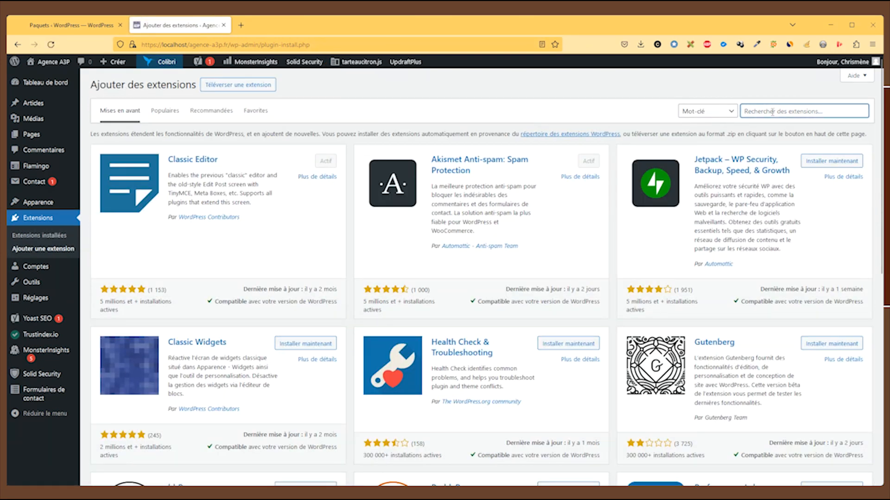
pyautogui.write('duplicato')
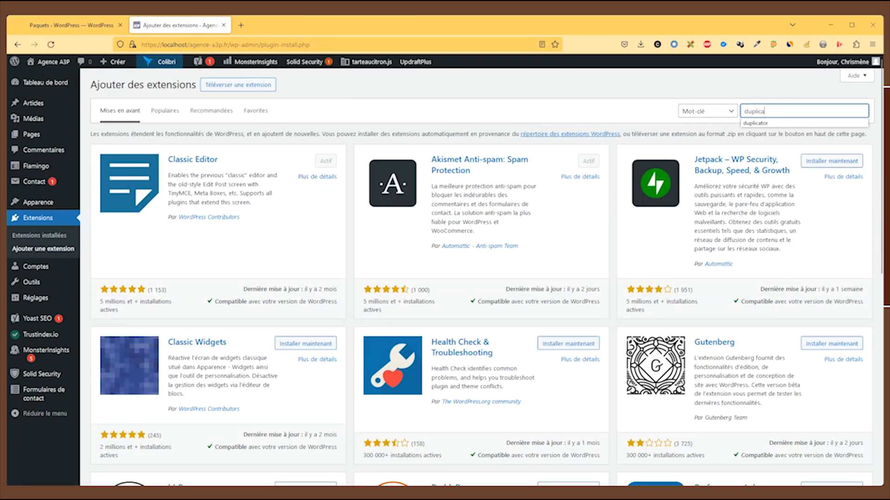
pyautogui.write('r')
pyautogui.click(795, 125)
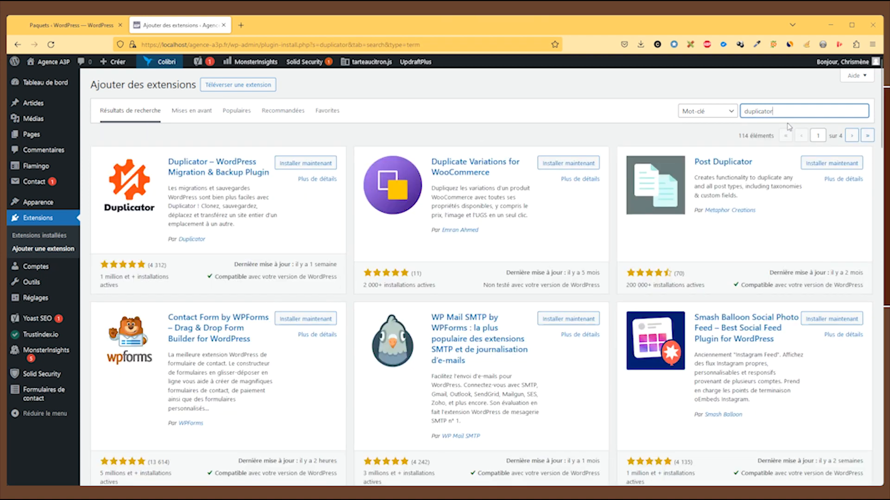
pyautogui.click(288, 164)
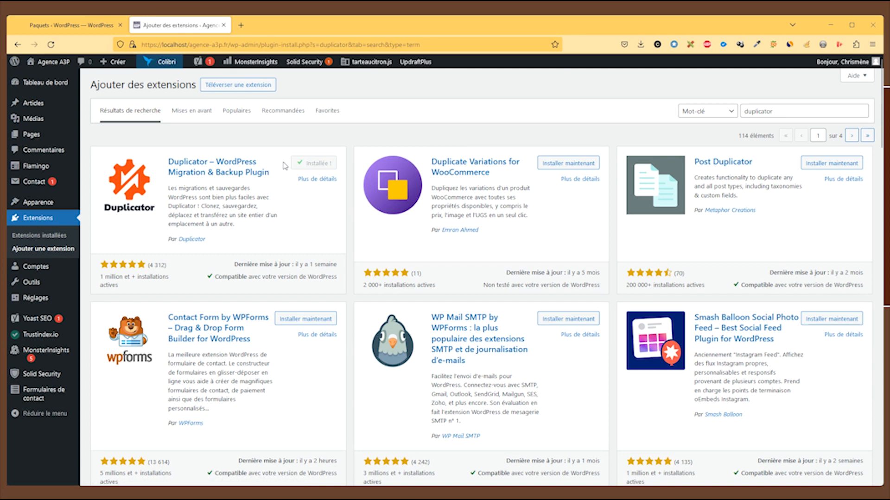
pyautogui.click(324, 166)
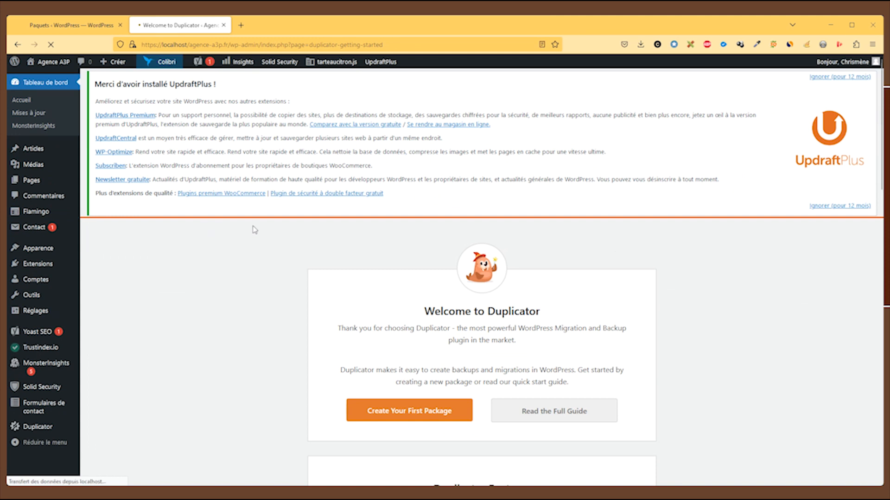
# Choose Create Your First Package on the Welcome to Duplicator page.
pyautogui.scroll(-7, 254, 230)
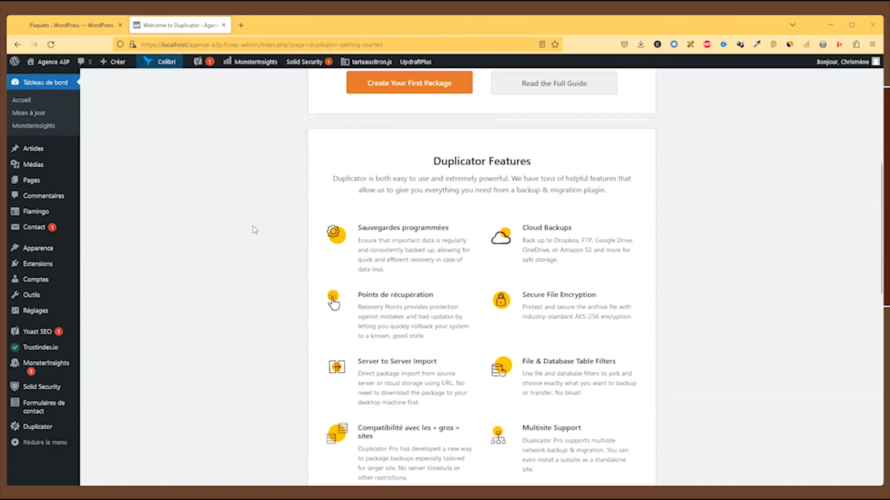
pyautogui.scroll(-3, 254, 229)
pyautogui.scroll(6, 254, 229)
pyautogui.click(401, 223)
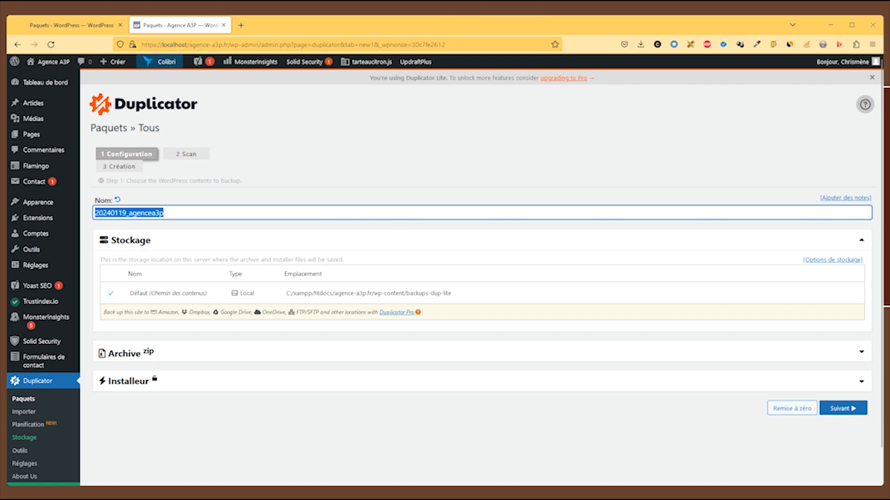
# Keep the package name 20240119_agencea3p and local default storage, and continue to the scan.
pyautogui.hotkey('alt', 'Tab')
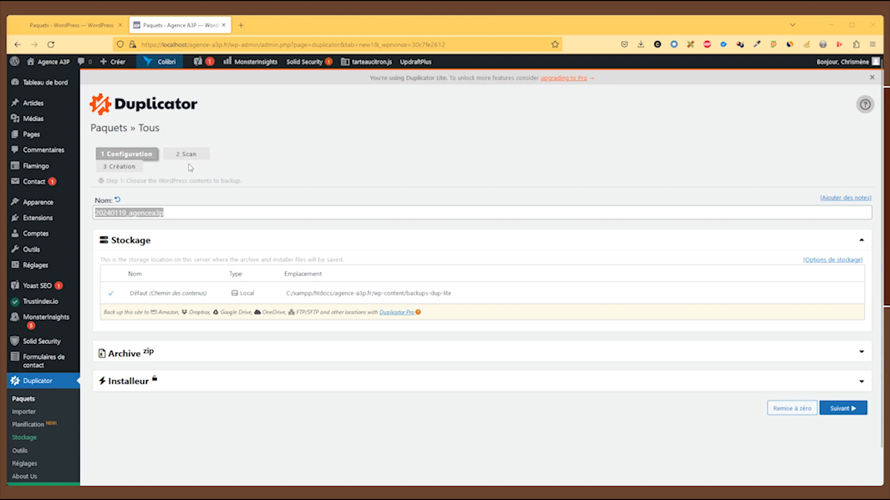
pyautogui.click(840, 409)
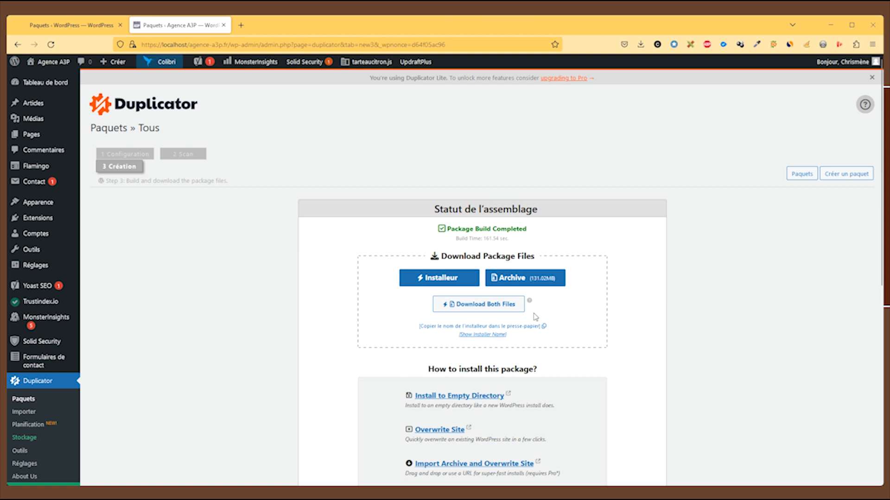
# Download the Duplicator installer and the 131.02MB archive together.
pyautogui.click(509, 306)
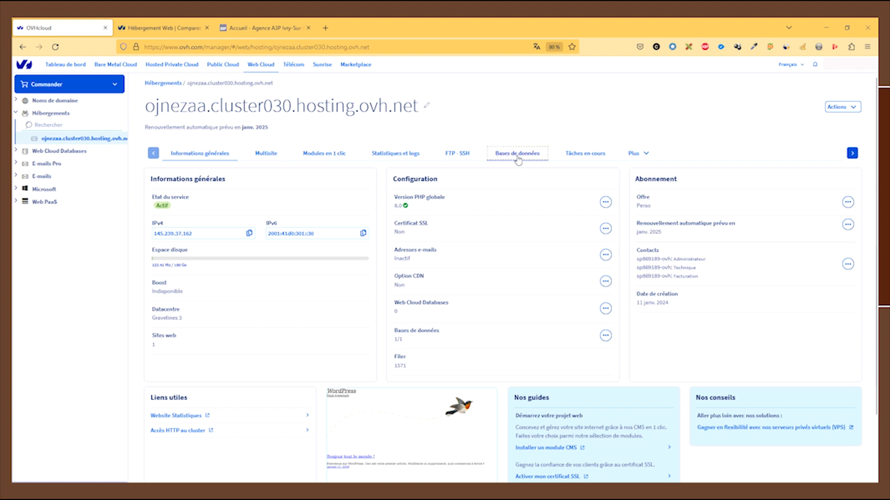
# Open the Bases de données tab for the ojnezaa.cluster030.hosting.ovh.net hosting.
pyautogui.click(517, 158)
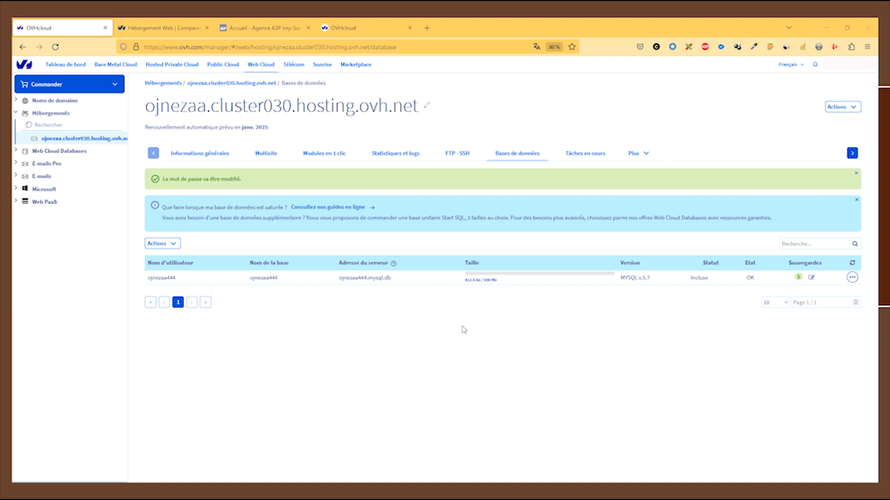
# Begin a password change for the ojnezaa444 database, close the dialog unconfirmed, and reopen its actions menu.
pyautogui.click(852, 278)
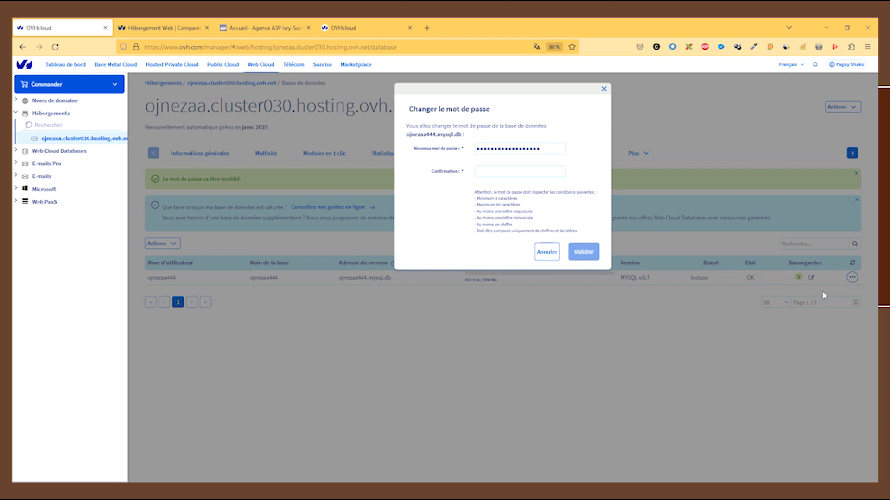
pyautogui.click(491, 153)
pyautogui.click(604, 88)
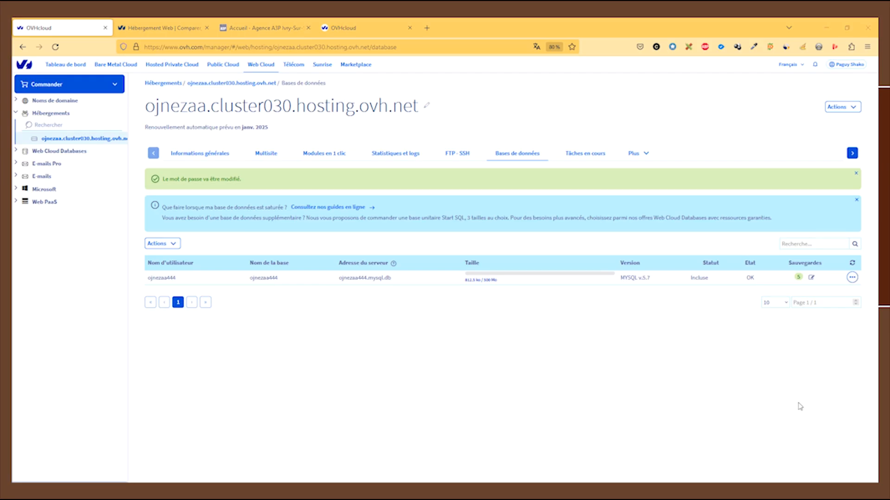
pyautogui.click(851, 279)
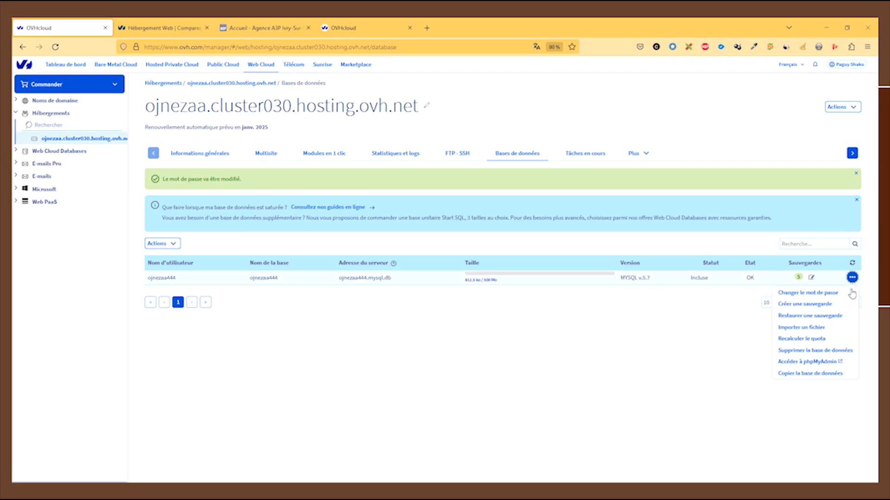
# Open phpMyAdmin from the database's menu and log in with the database password.
pyautogui.click(821, 362)
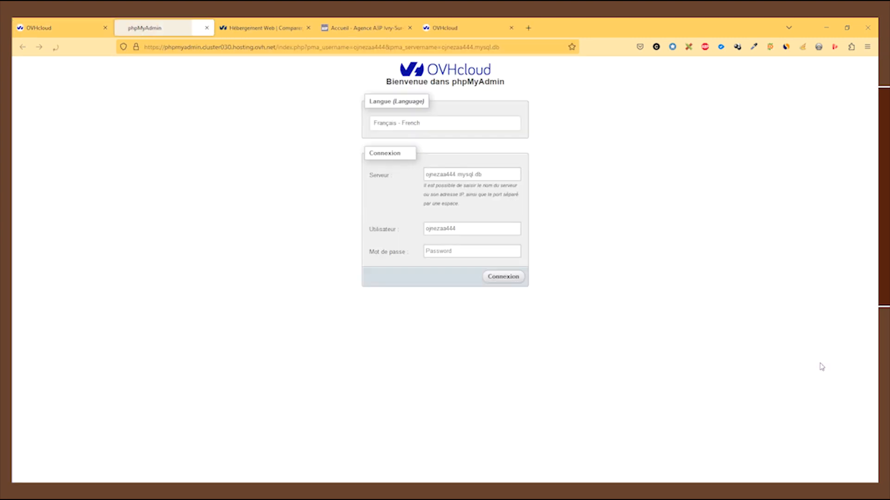
pyautogui.click(458, 251)
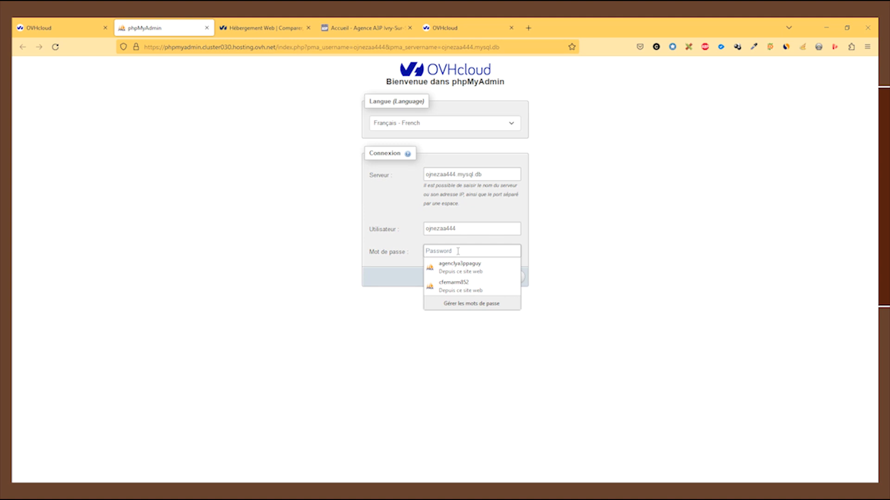
pyautogui.write('a')
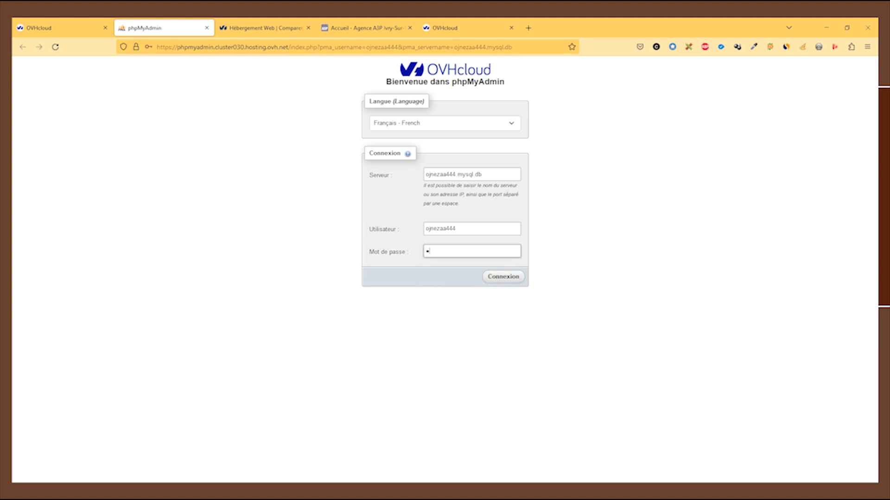
pyautogui.press('BackSpace')
pyautogui.write('••••••••••••••••••')
pyautogui.click(503, 277)
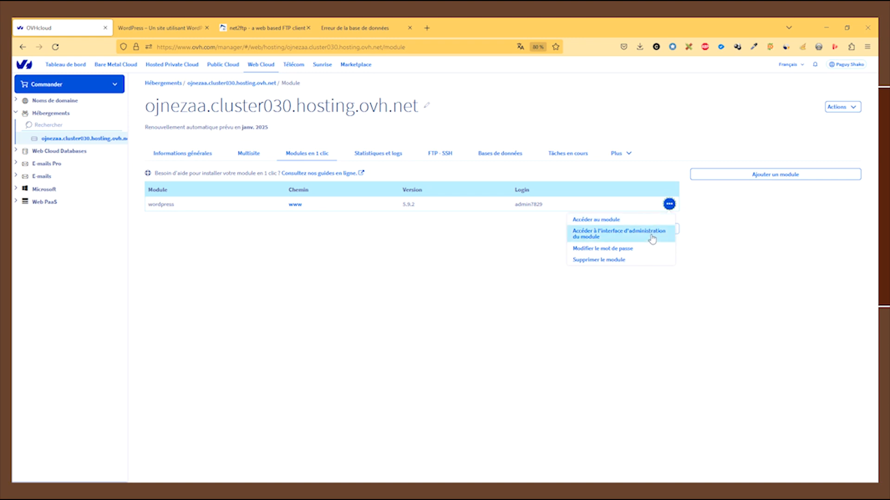
# Open the module's WordPress admin login page, then switch to the tab already showing the dashboard.
pyautogui.click(652, 240)
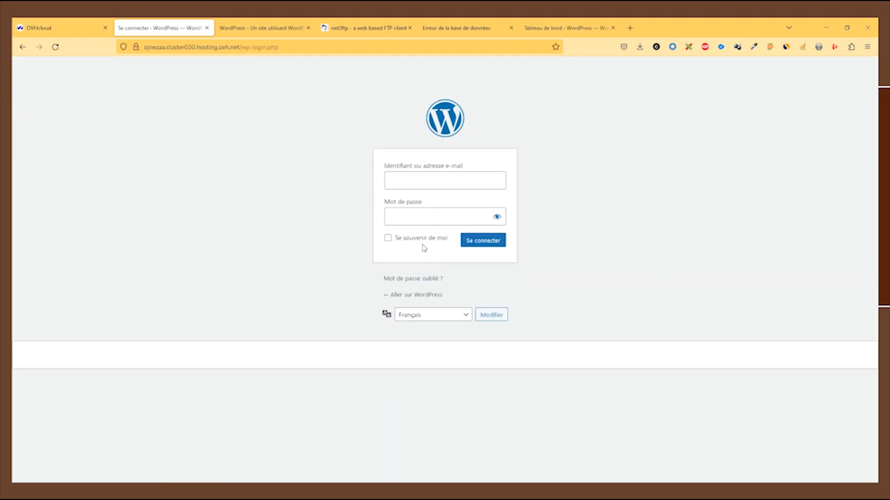
pyautogui.click(416, 177)
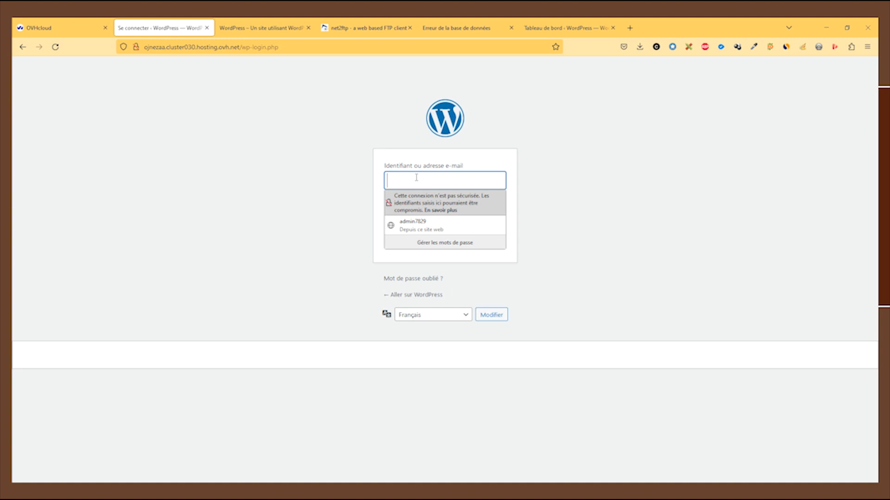
pyautogui.click(416, 177)
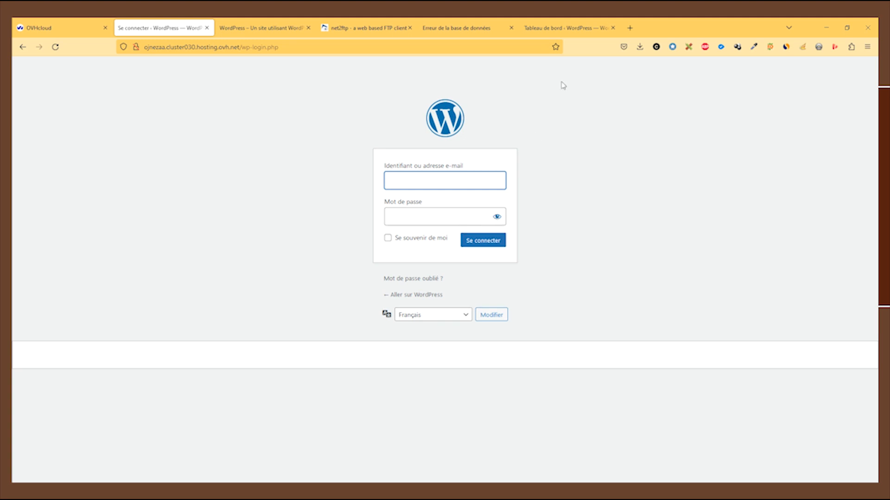
pyautogui.click(562, 28)
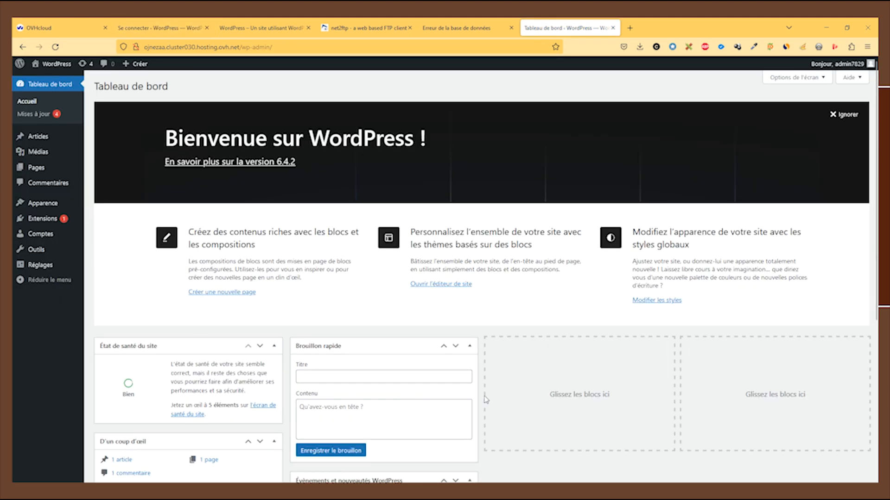
# Select all plugins on Mises à jour and update Akismet Anti-Spam with its translations.
pyautogui.moveTo(48, 67)
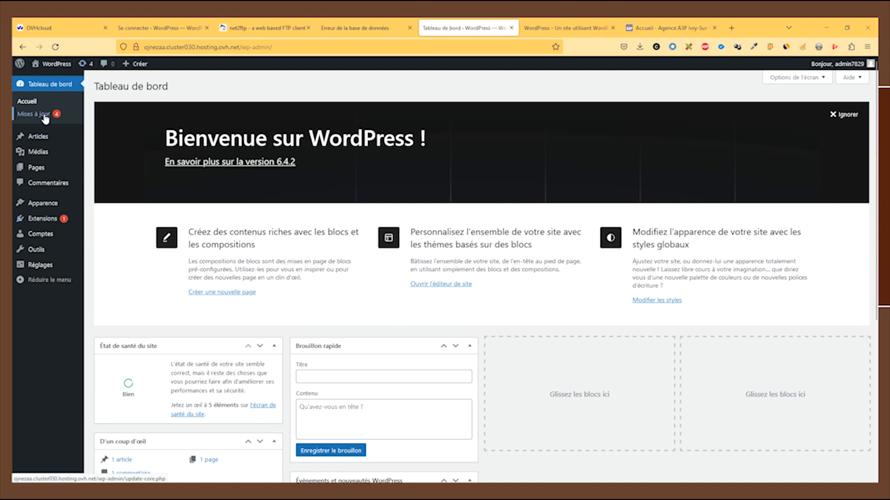
pyautogui.click(45, 115)
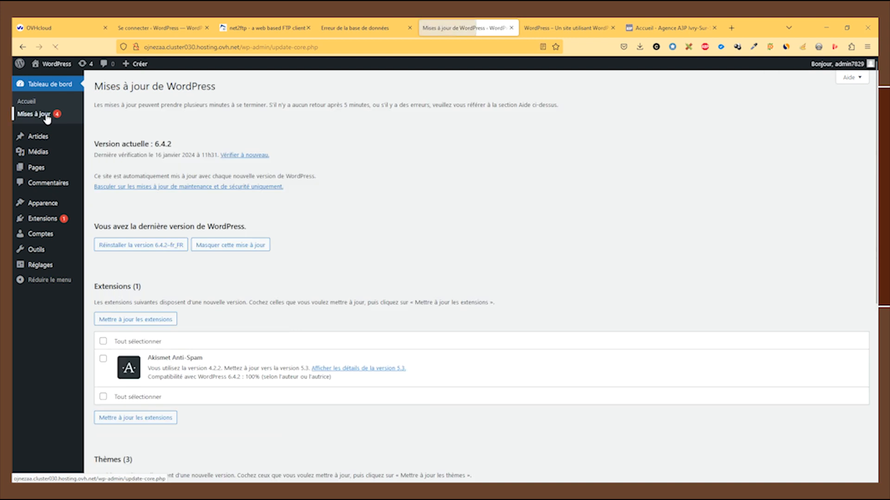
pyautogui.click(103, 341)
pyautogui.click(136, 320)
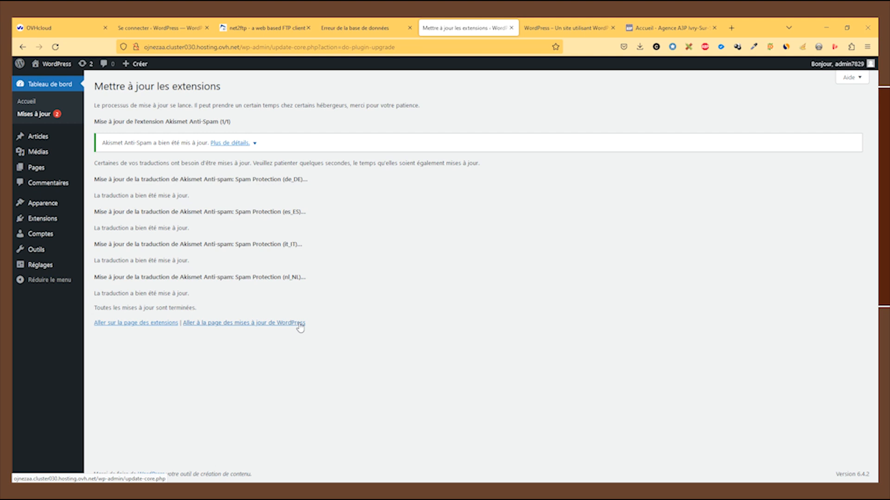
pyautogui.click(49, 117)
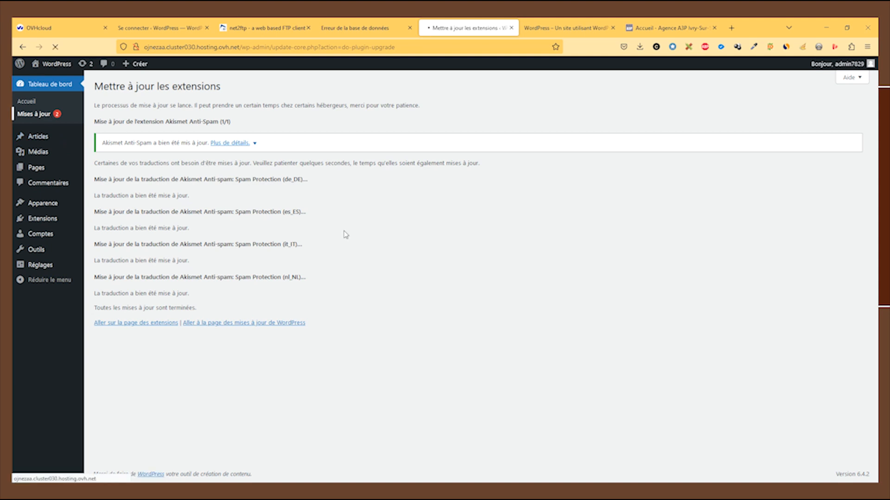
# Select and update the Twenty Twenty, Twenty-One and Twenty-Two themes, then view the front page.
pyautogui.scroll(-4, 338, 232)
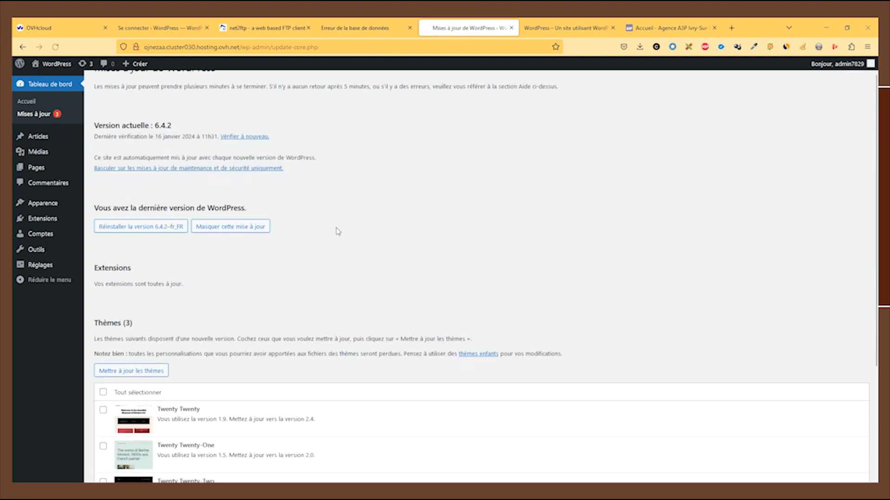
pyautogui.click(103, 238)
pyautogui.click(131, 217)
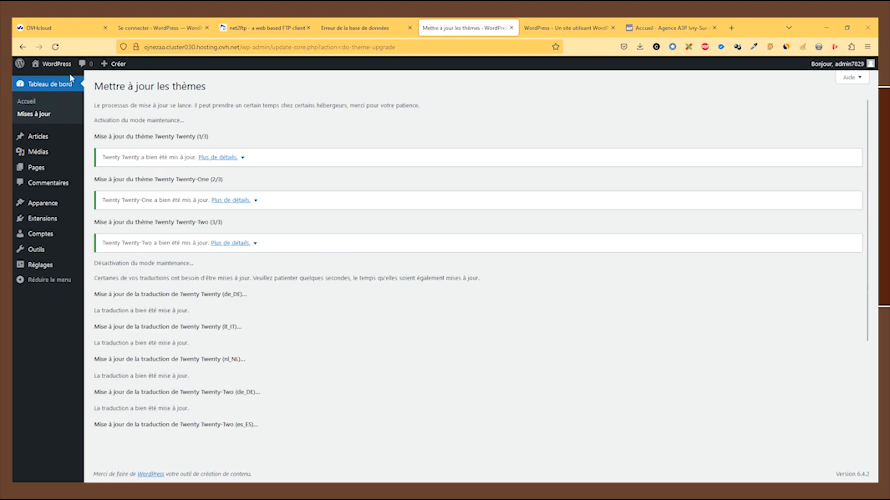
pyautogui.click(563, 30)
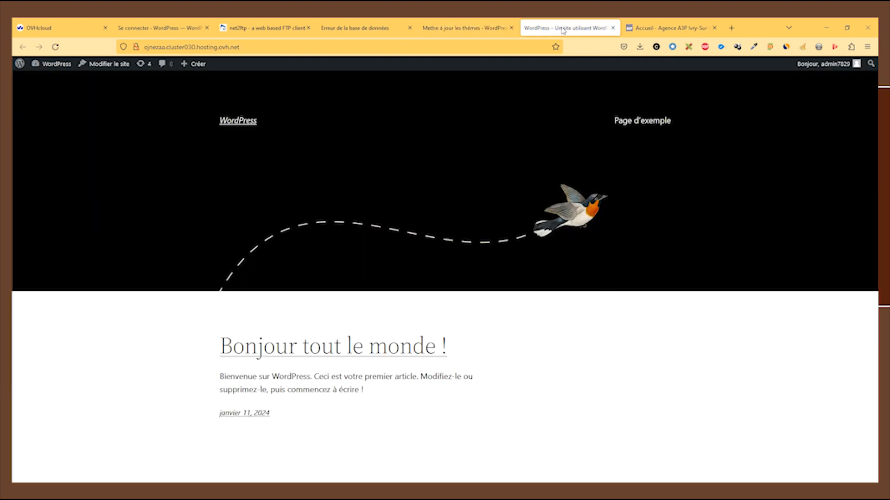
# Go back to the WordPress dashboard, now on 6.4.2, and bring FileZilla forward.
pyautogui.click(462, 29)
pyautogui.click(33, 105)
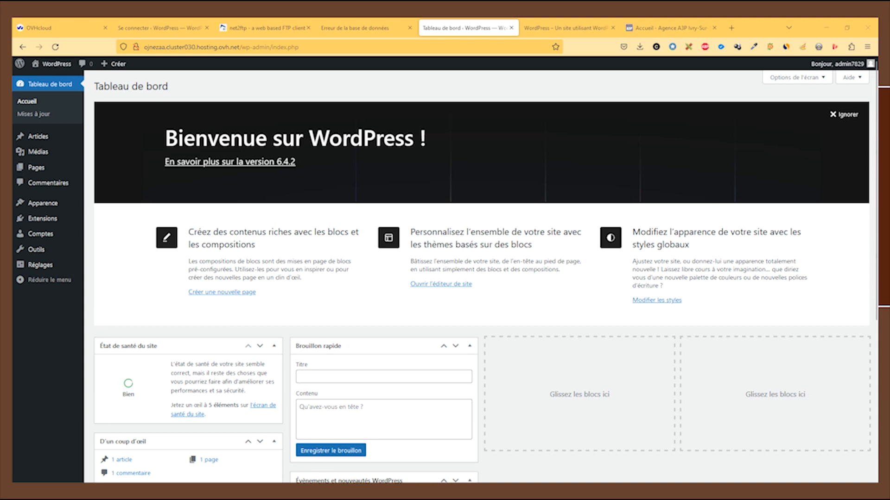
pyautogui.moveTo(12, 127); pyautogui.dragTo(586, 111)
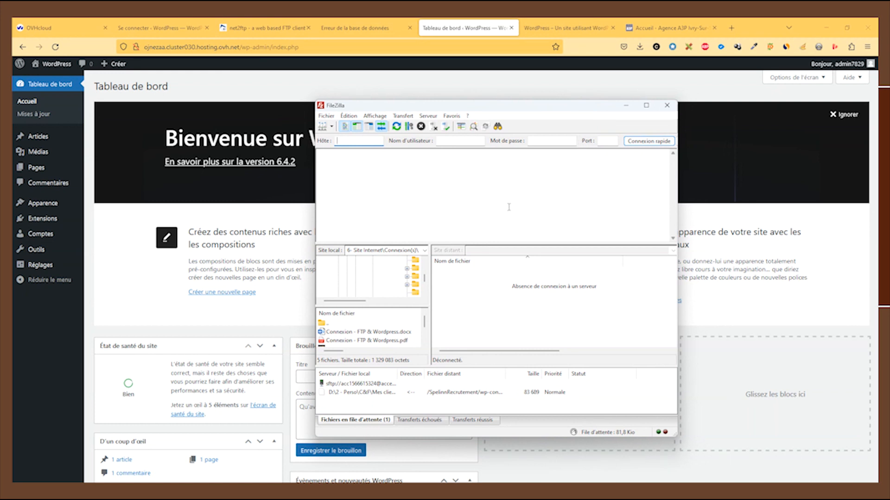
# Paste the FTP server host and account username into FileZilla's quick-connect bar.
pyautogui.click(360, 142)
pyautogui.hotkey('ctrl', 'v')
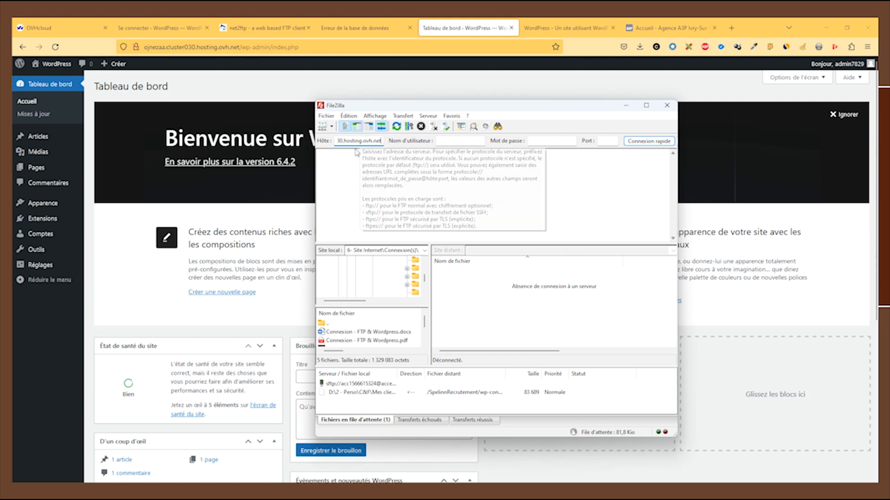
pyautogui.click(445, 143)
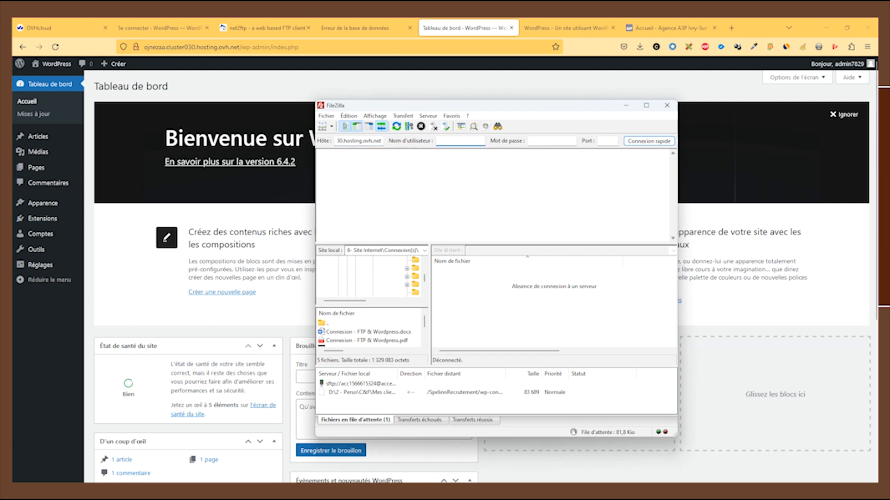
pyautogui.hotkey('alt', 'Tab')
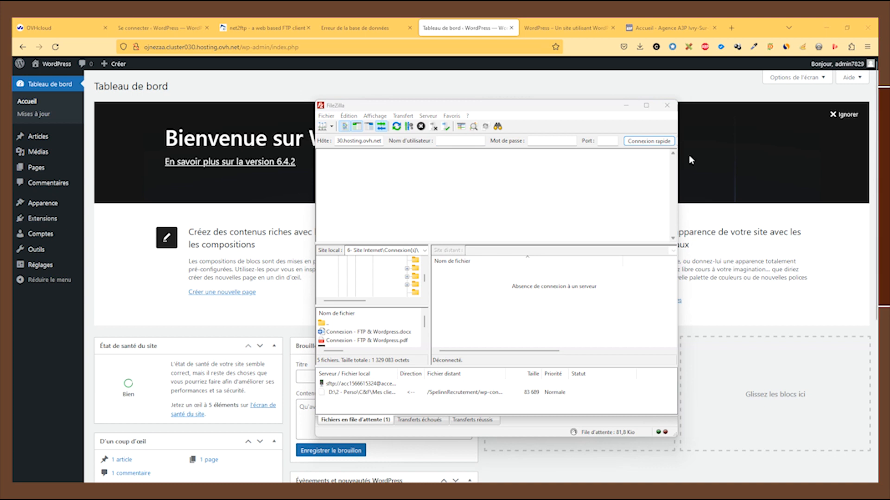
pyautogui.click(458, 138)
pyautogui.write('ojnezaa')
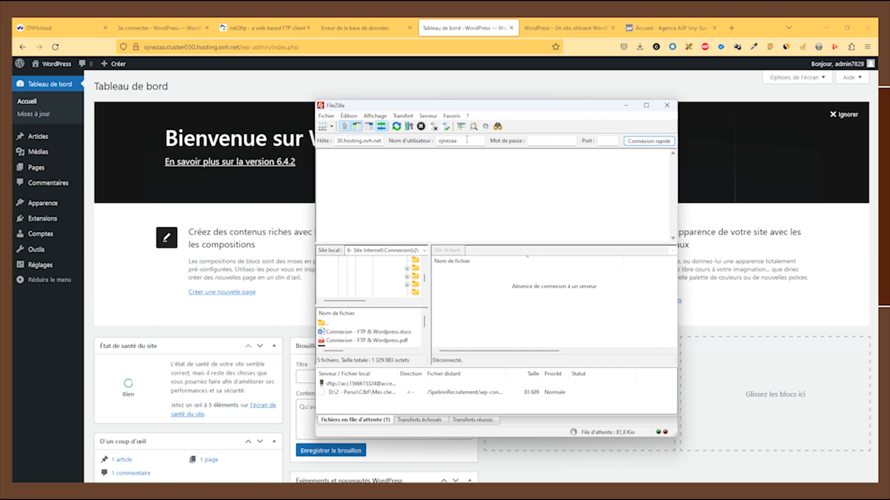
# Enter the FTP password, set port 21 and connect to the server.
pyautogui.click(557, 138)
pyautogui.write('••••••')
pyautogui.press('BackSpace')
pyautogui.press('BackSpace')
pyautogui.press('BackSpace')
pyautogui.press('BackSpace')
pyautogui.press('BackSpace')
pyautogui.write('•••••••••••••••')
pyautogui.click(611, 140)
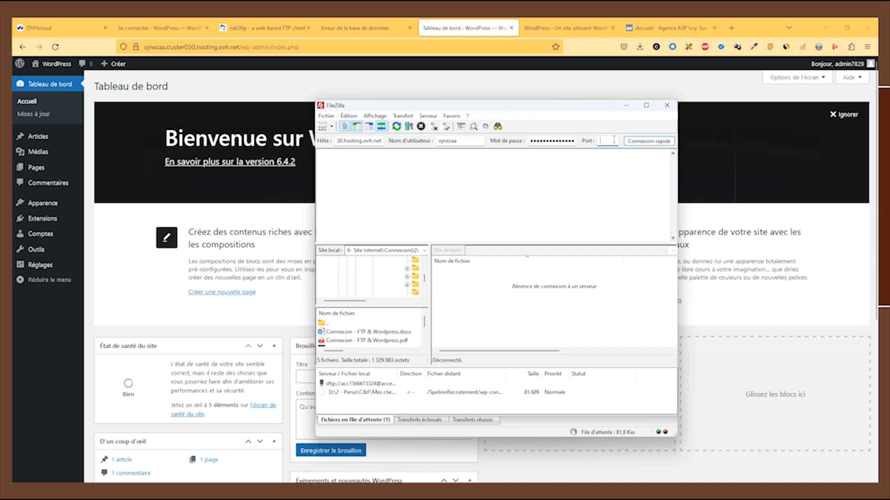
pyautogui.write('21')
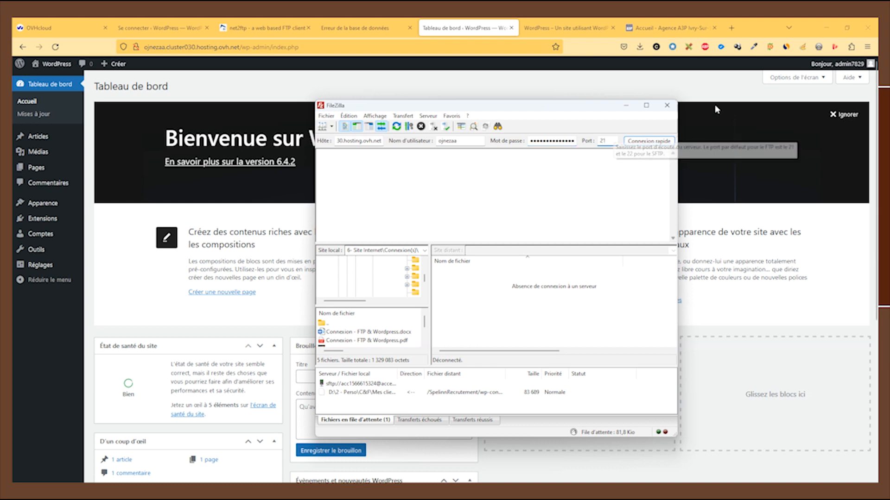
pyautogui.click(648, 141)
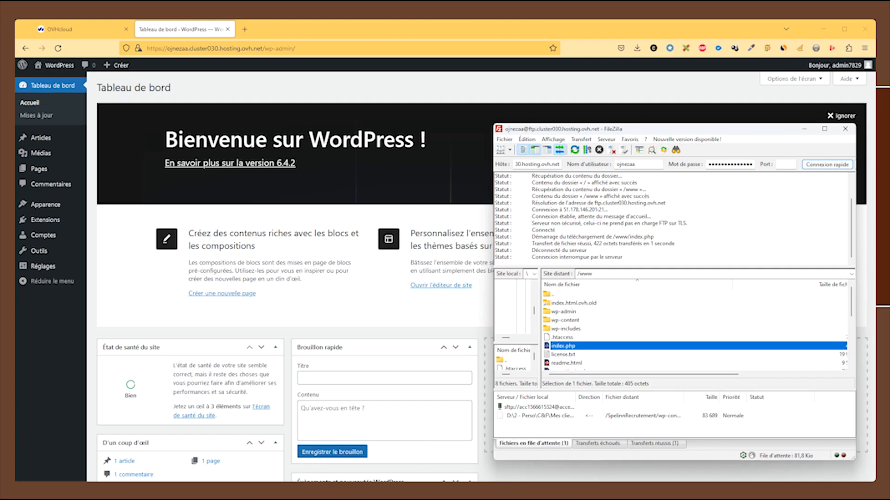
# Upload installer.php and the Duplicator archive zip into the server's /www folder.
pyautogui.doubleClick(551, 295)
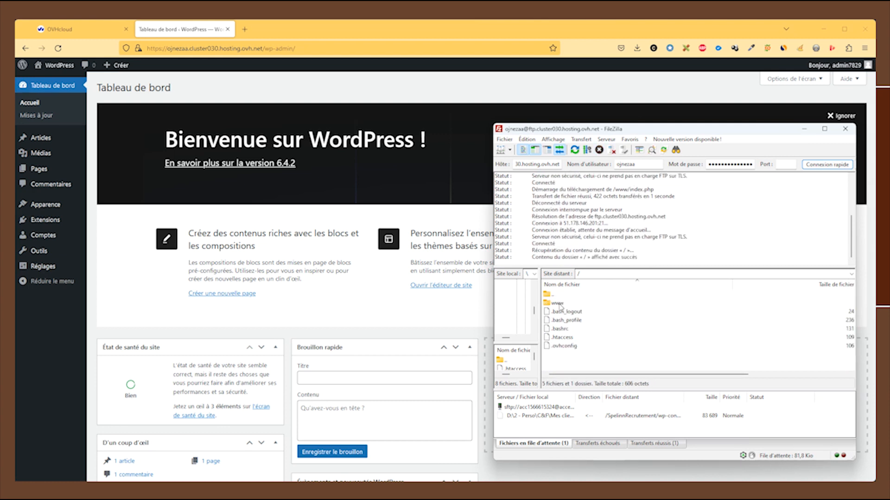
pyautogui.doubleClick(558, 304)
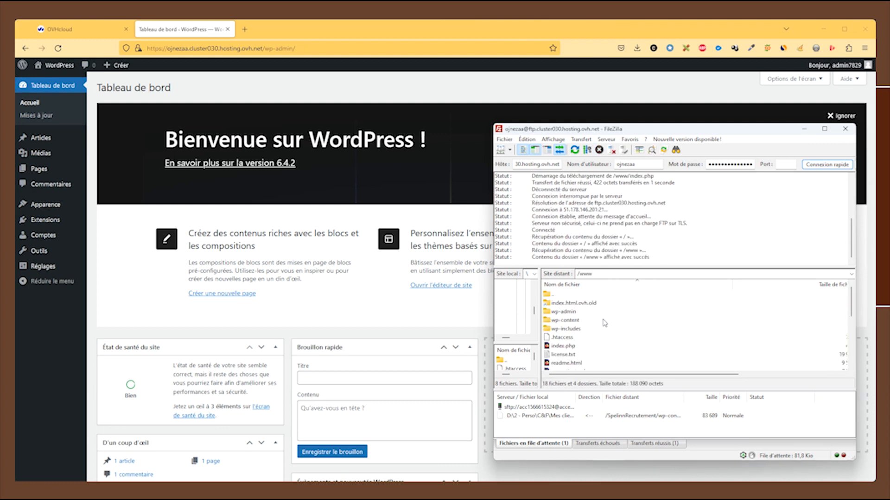
pyautogui.scroll(2, 607, 326)
pyautogui.moveTo(676, 499); pyautogui.dragTo(564, 361)
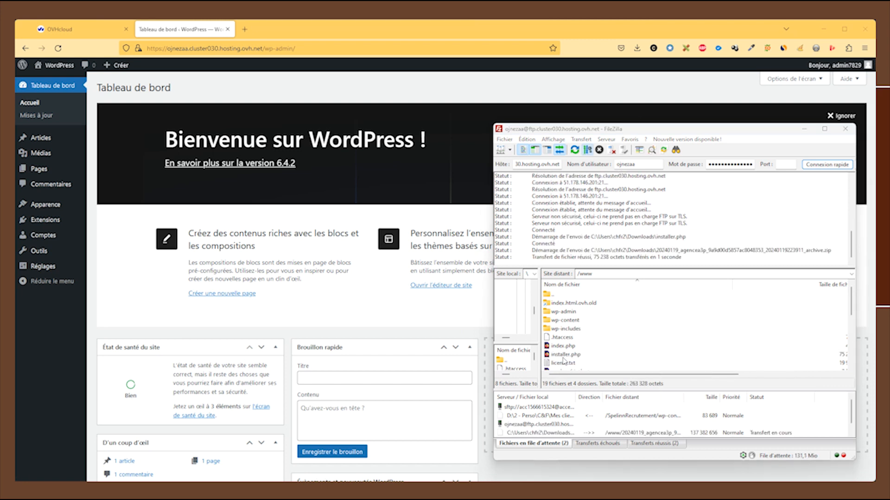
pyautogui.scroll(-5, 686, 353)
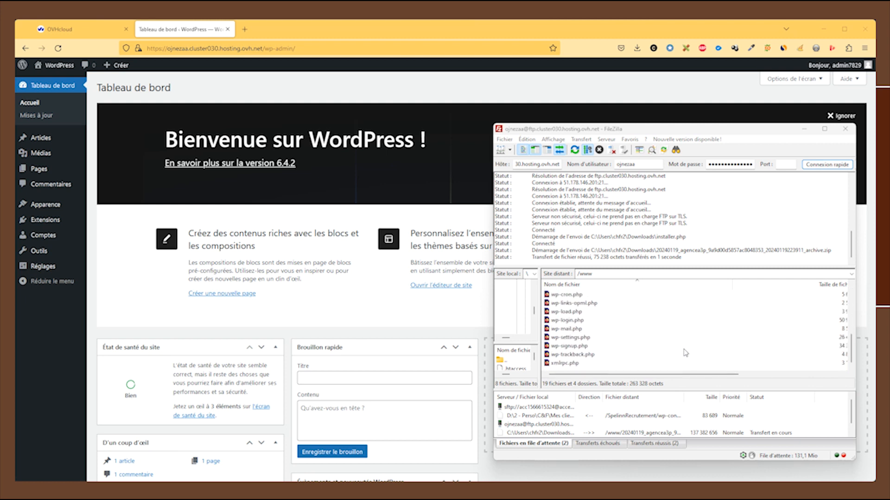
pyautogui.scroll(5, 686, 354)
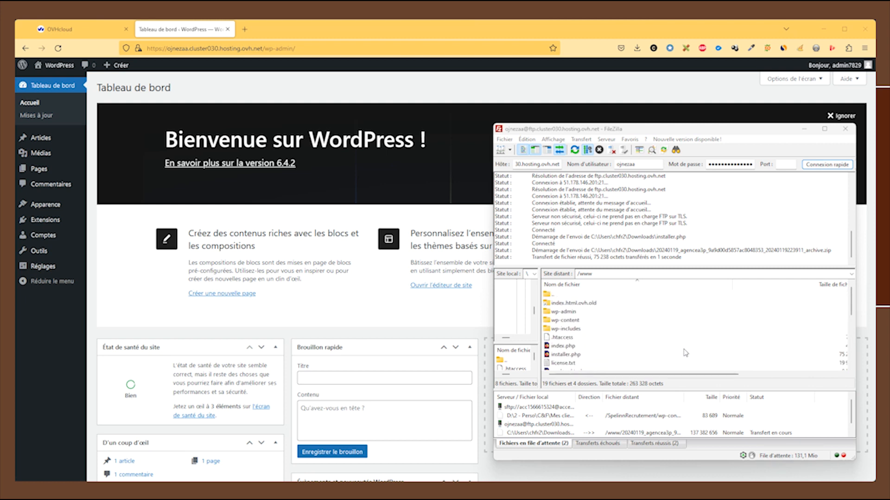
pyautogui.scroll(-2, 686, 353)
pyautogui.scroll(1, 686, 353)
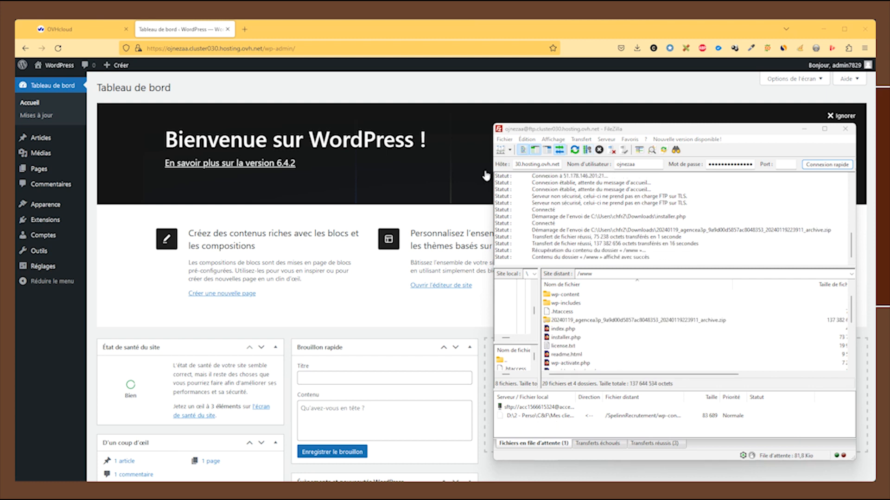
pyautogui.click(316, 51)
pyautogui.moveTo(307, 51); pyautogui.dragTo(267, 51)
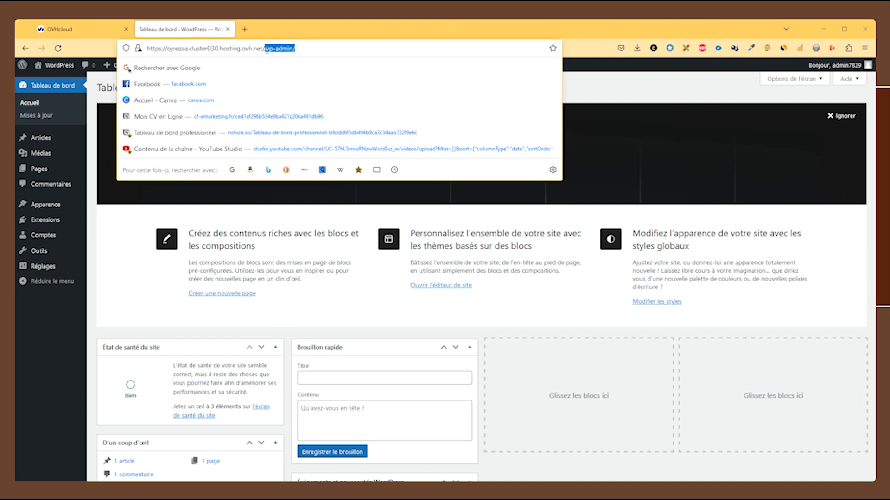
# Load installer.php and submit the archive zip's file name copied from FileZilla.
pyautogui.write('installer.php')
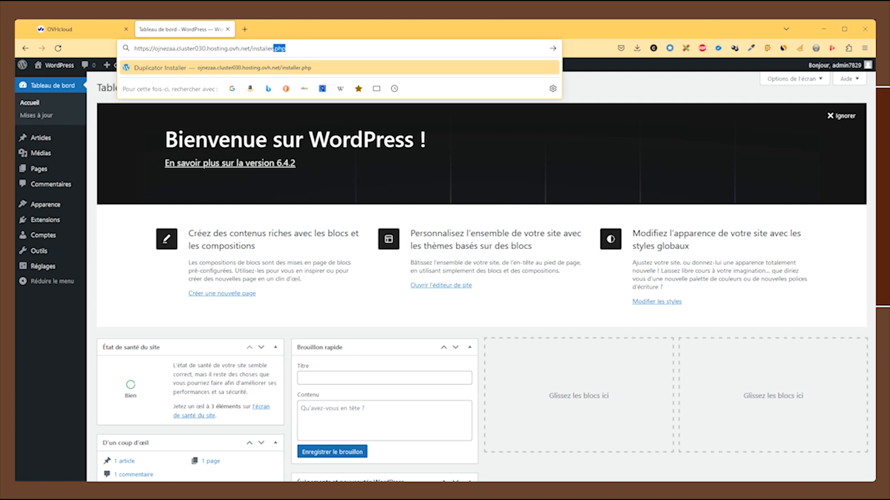
pyautogui.press('Return')
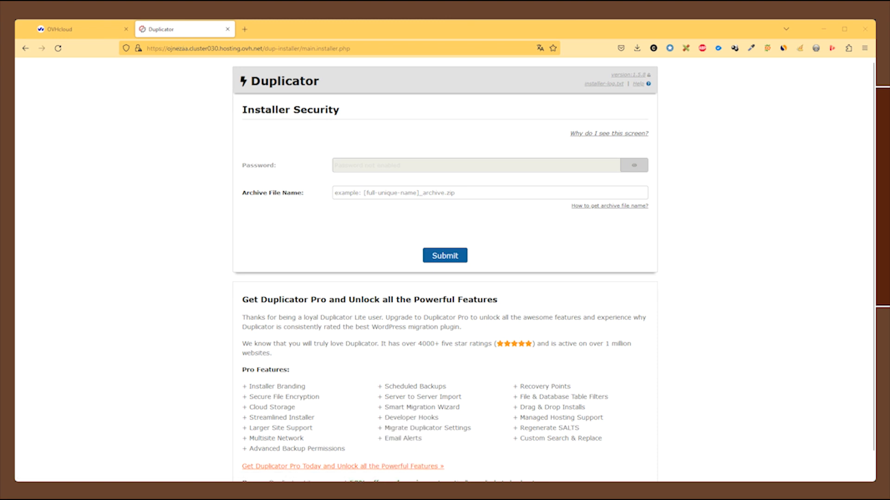
pyautogui.hotkey('alt', 'Tab')
pyautogui.rightClick(630, 320)
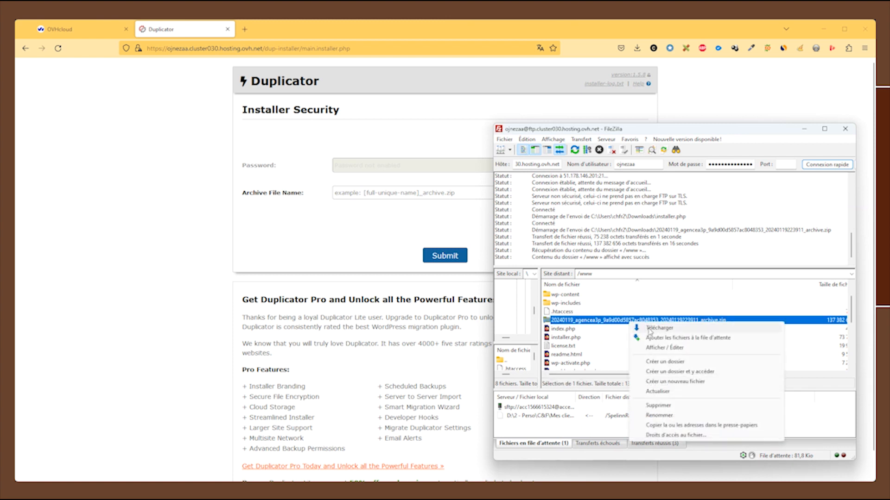
pyautogui.click(655, 416)
pyautogui.hotkey('ctrl', 'c')
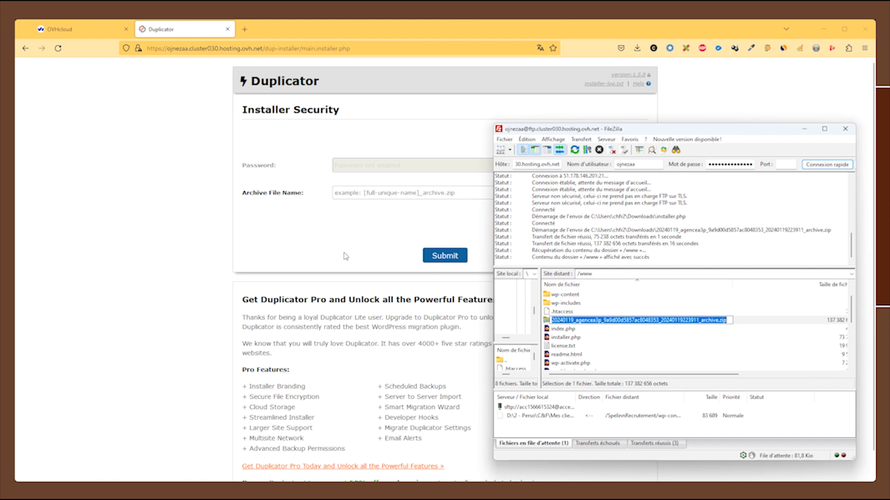
pyautogui.click(254, 256)
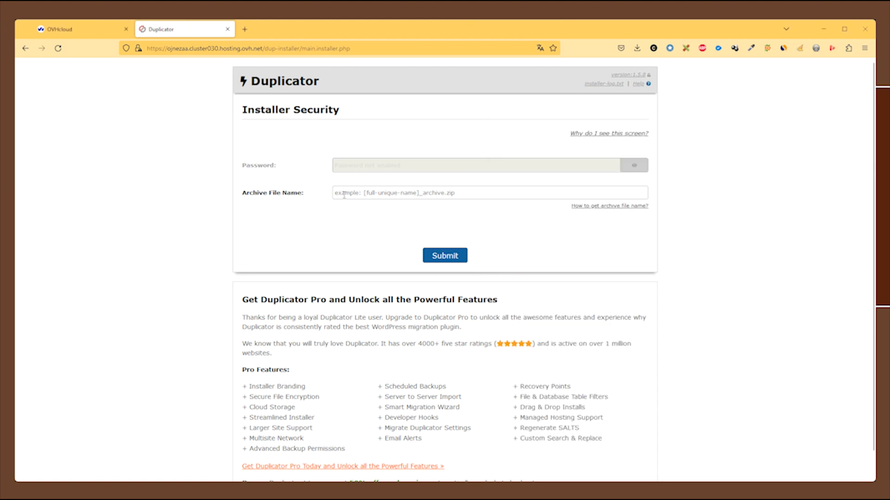
pyautogui.hotkey('ctrl', 'v')
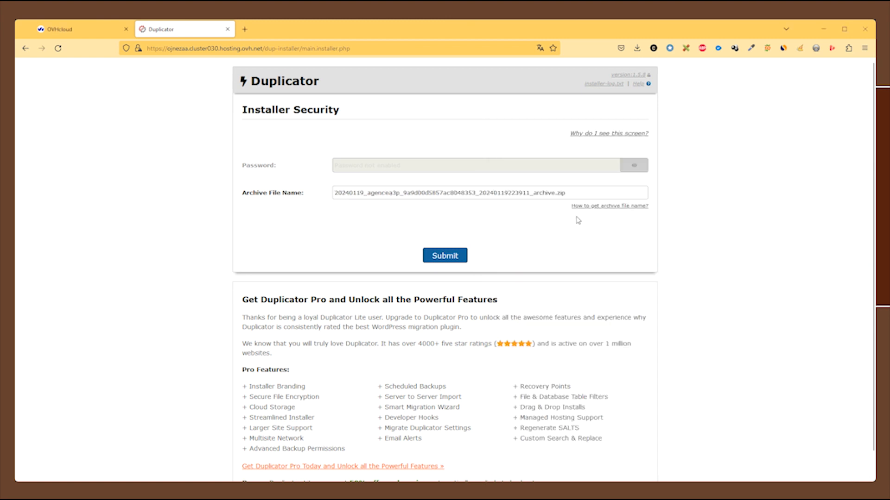
pyautogui.click(463, 259)
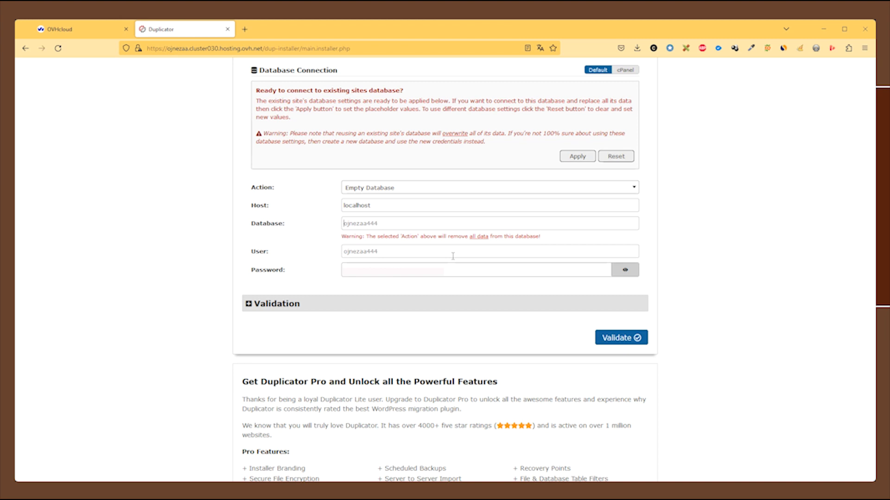
# Keep the Empty Database action, apply the existing database settings and validate.
pyautogui.click(634, 188)
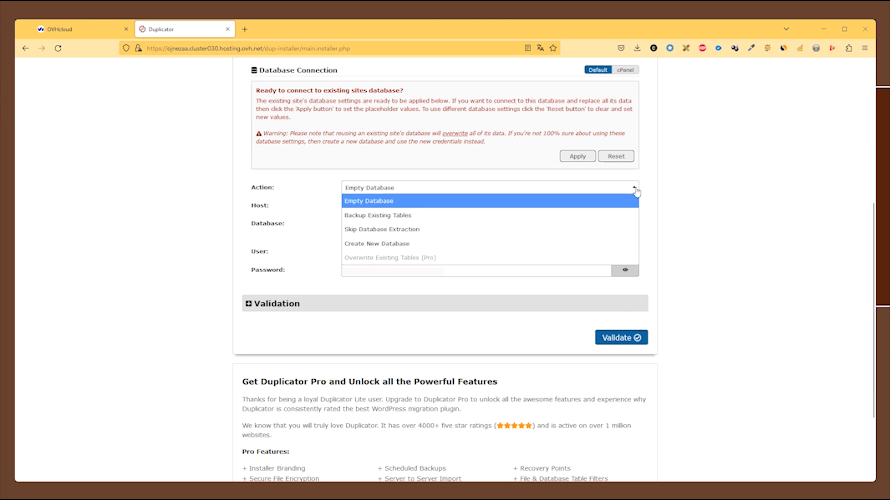
pyautogui.click(561, 182)
pyautogui.click(575, 157)
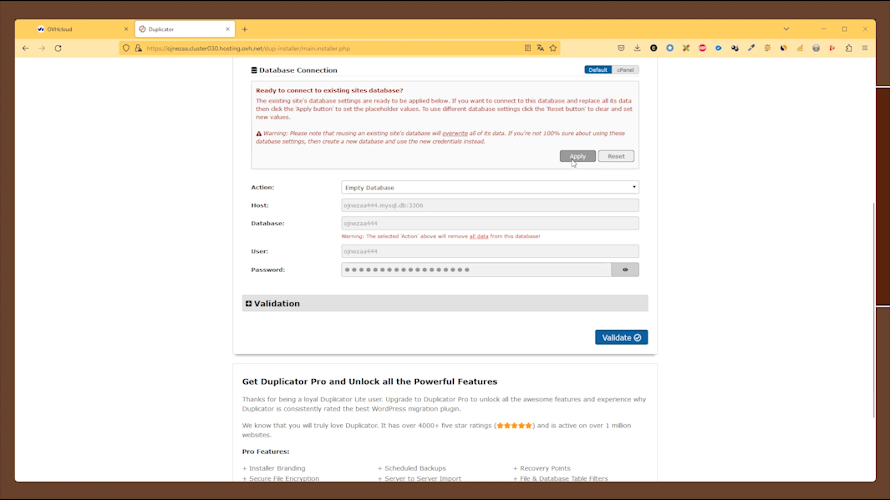
pyautogui.click(617, 339)
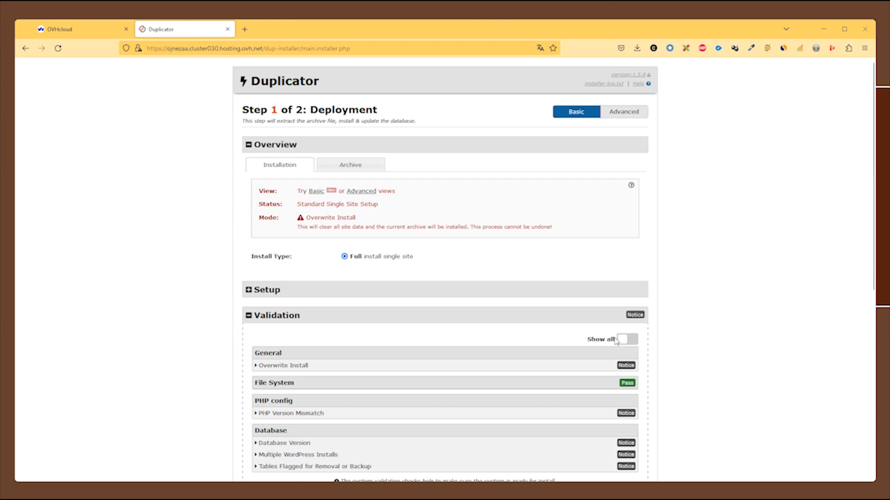
# Accept the terms and notices, continue to the confirmation summary and run the installation.
pyautogui.scroll(-3, 532, 342)
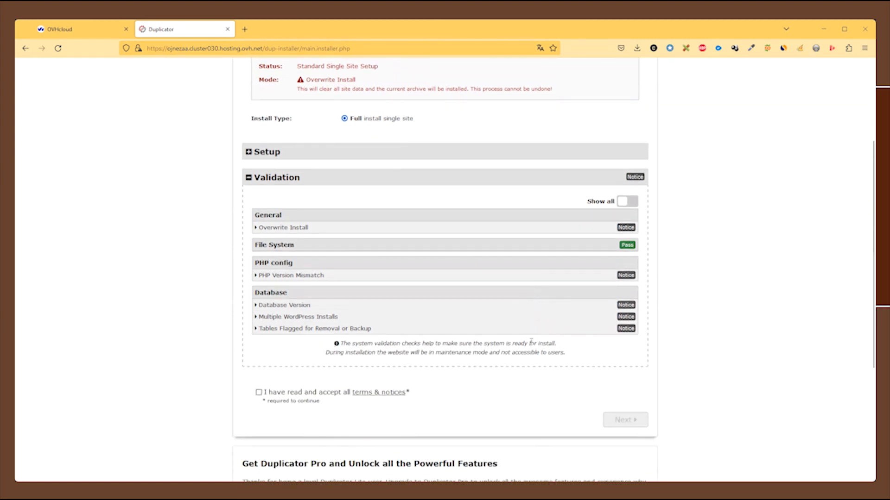
pyautogui.scroll(2, 532, 342)
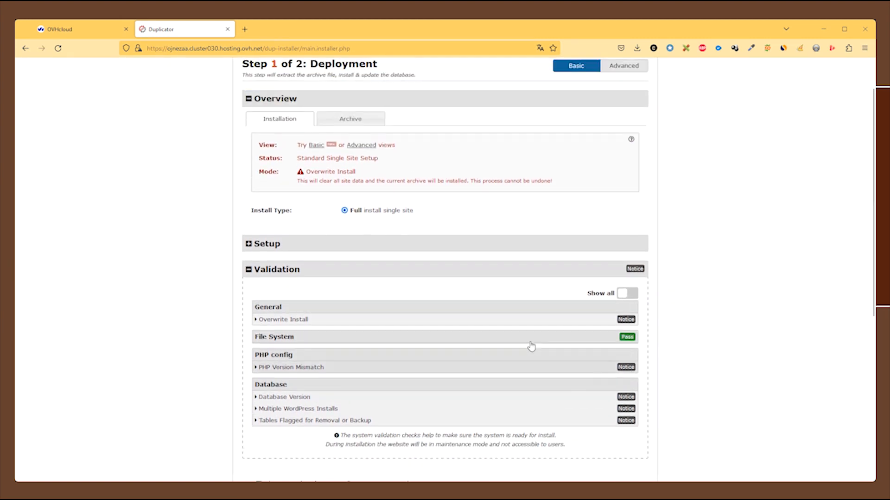
pyautogui.scroll(1, 532, 345)
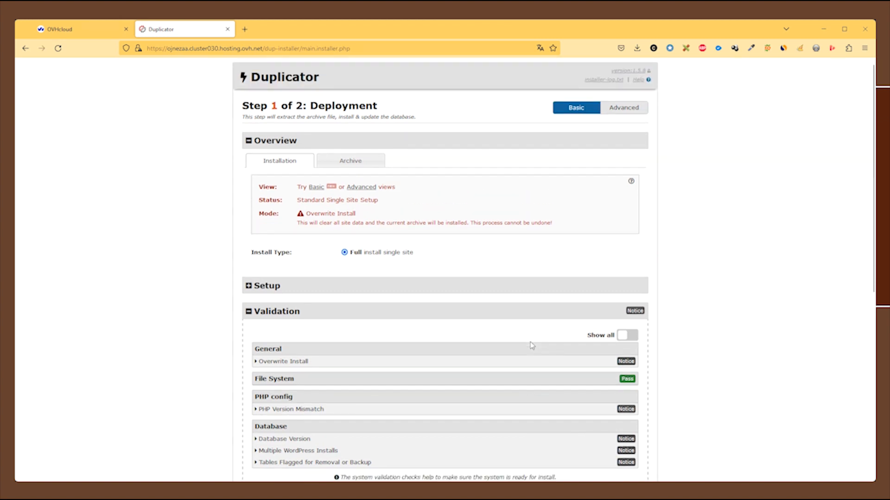
pyautogui.scroll(-5, 532, 346)
pyautogui.scroll(2, 532, 345)
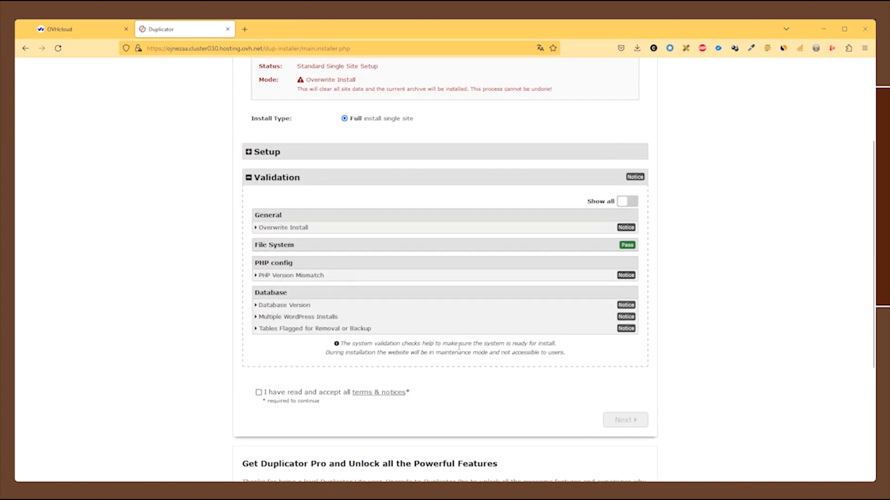
pyautogui.click(266, 394)
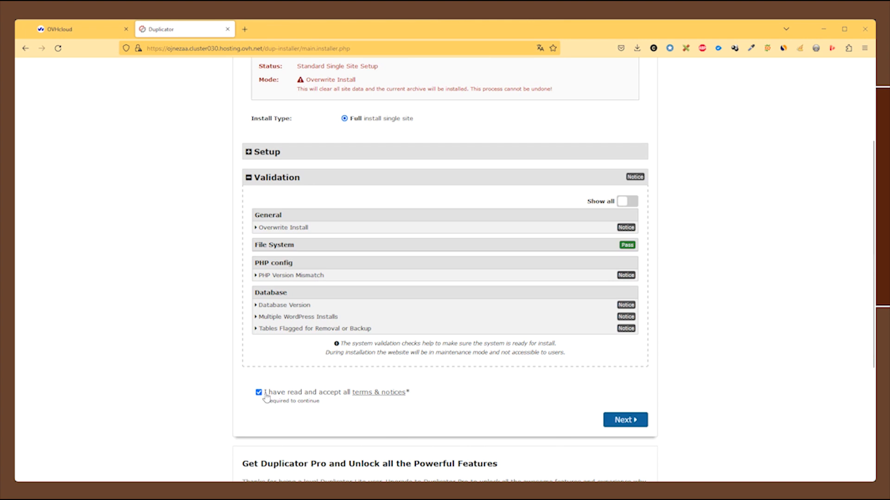
pyautogui.click(624, 421)
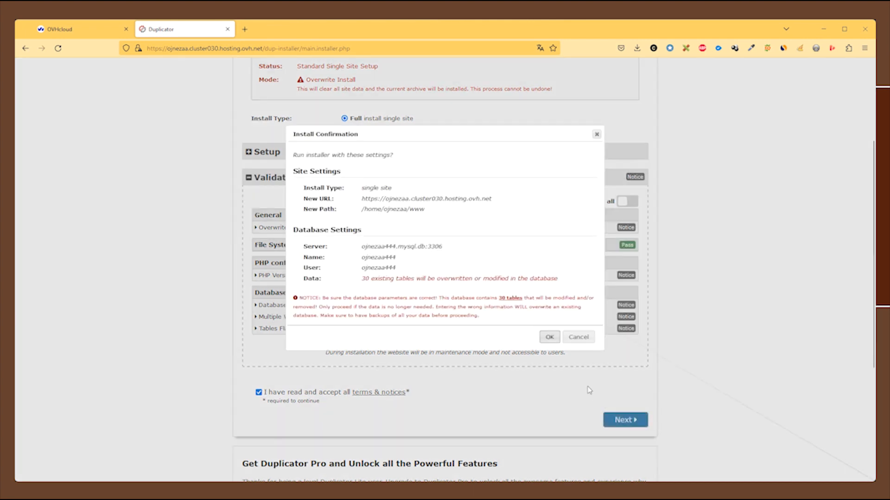
pyautogui.click(548, 338)
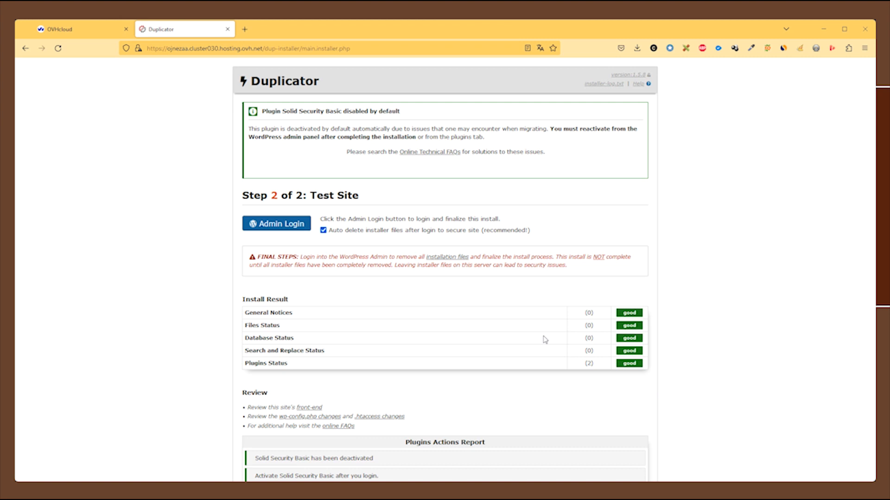
# Review the Test Site report (50 tables, 6991 rows created), then log into the migrated site's admin.
pyautogui.scroll(-4, 507, 325)
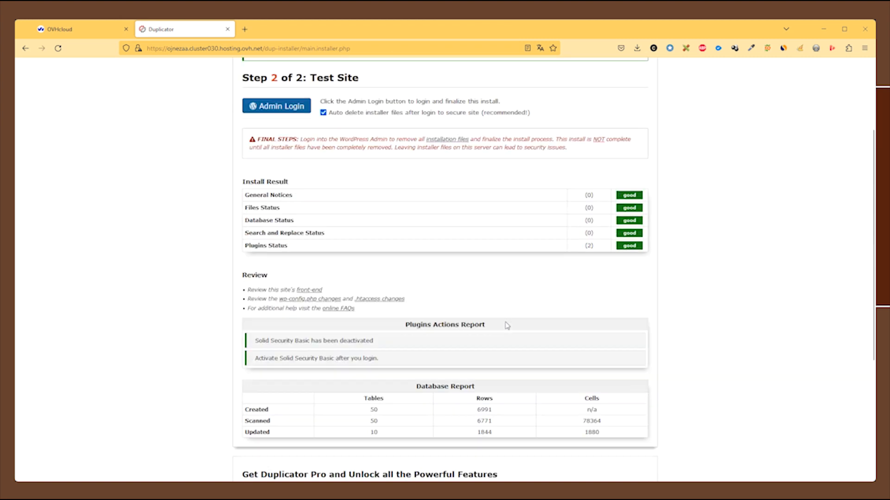
pyautogui.scroll(-3, 507, 326)
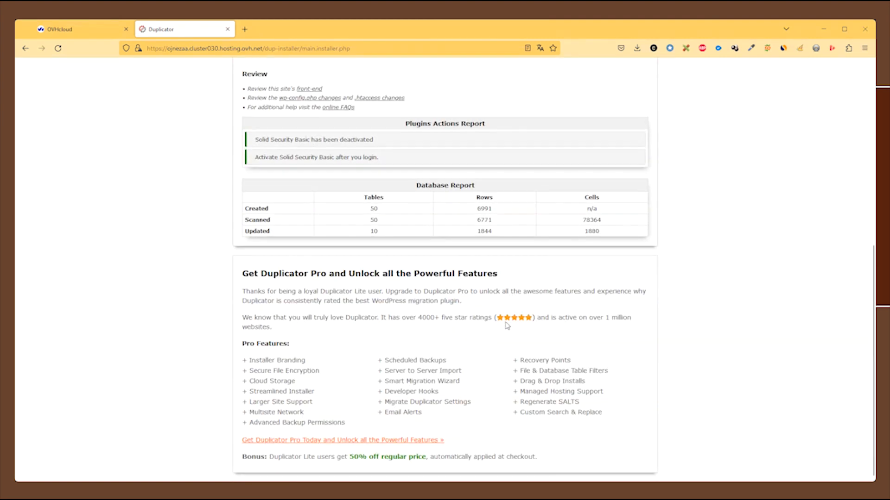
pyautogui.scroll(7, 507, 325)
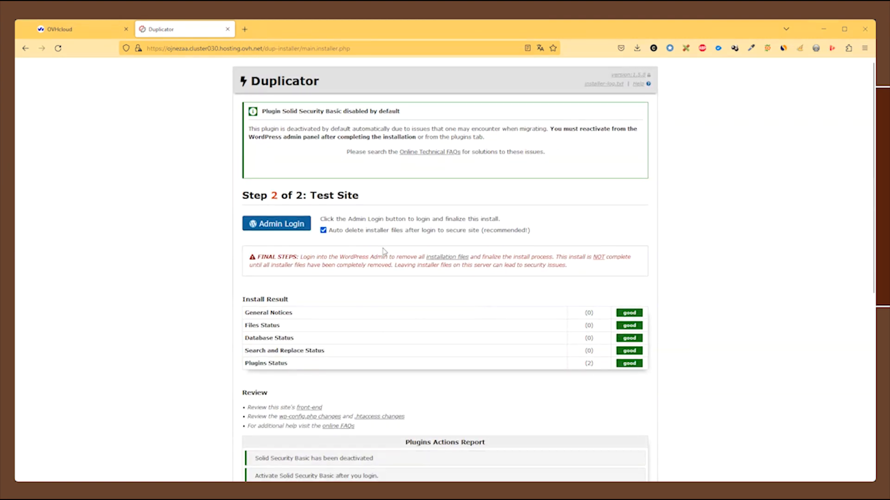
pyautogui.click(297, 227)
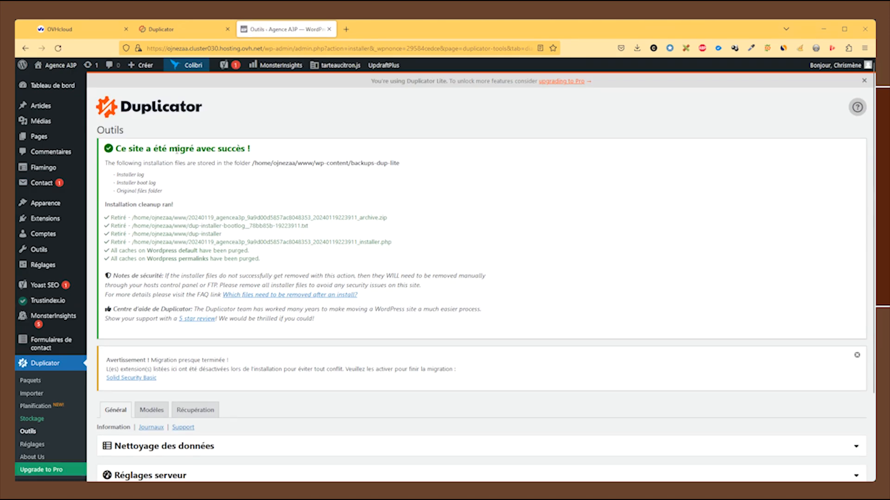
# Open the Agence A3P homepage from the admin bar in a new tab and view it.
pyautogui.rightClick(61, 66)
pyautogui.click(89, 75)
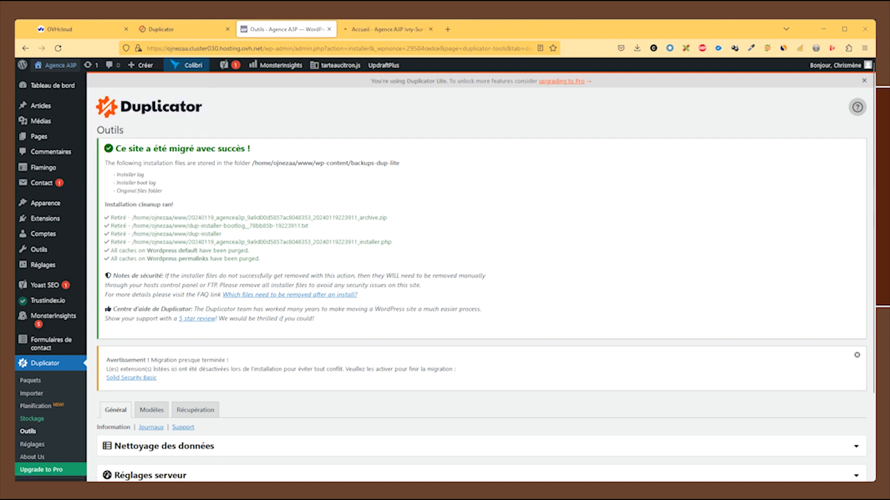
pyautogui.click(392, 30)
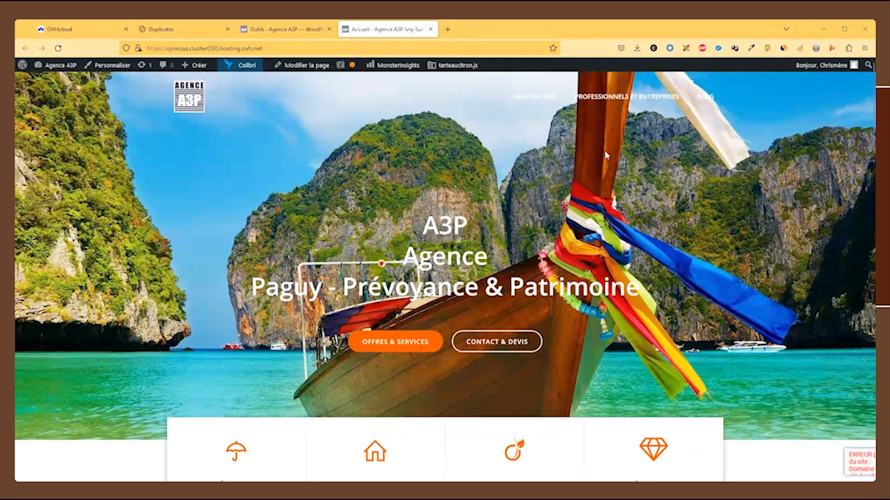
# Scroll through the migrated homepage, then go to the Particuliers page.
pyautogui.scroll(-8, 606, 156)
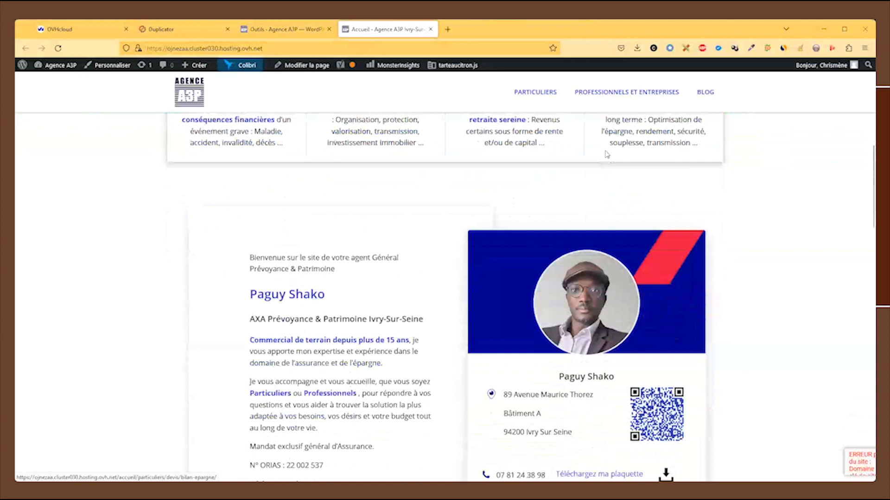
pyautogui.scroll(-10, 607, 155)
pyautogui.scroll(-10, 606, 154)
pyautogui.scroll(-10, 607, 153)
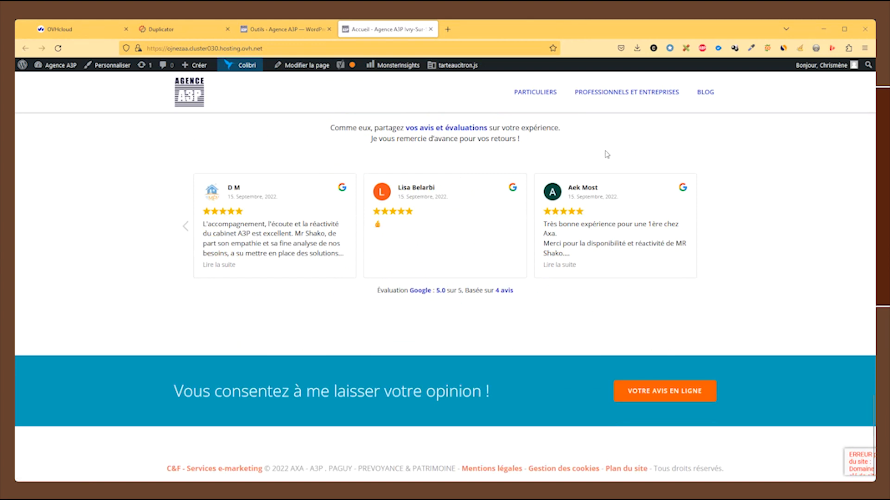
pyautogui.scroll(10, 605, 153)
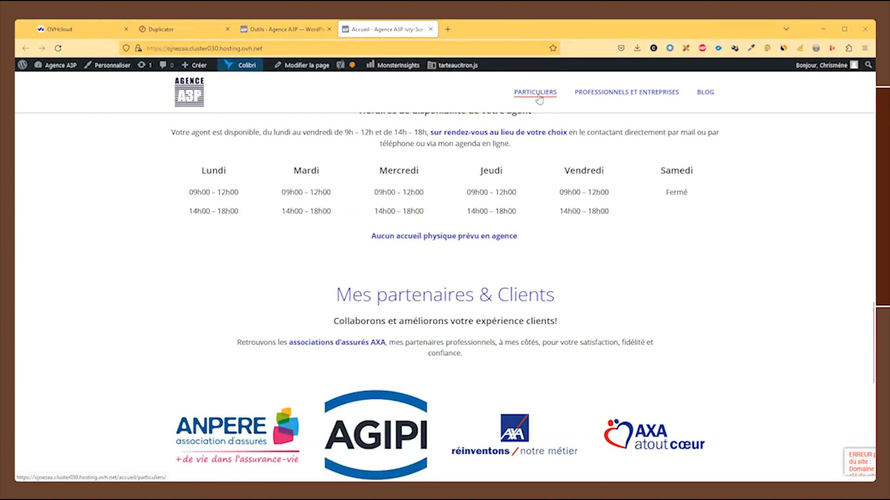
pyautogui.click(539, 99)
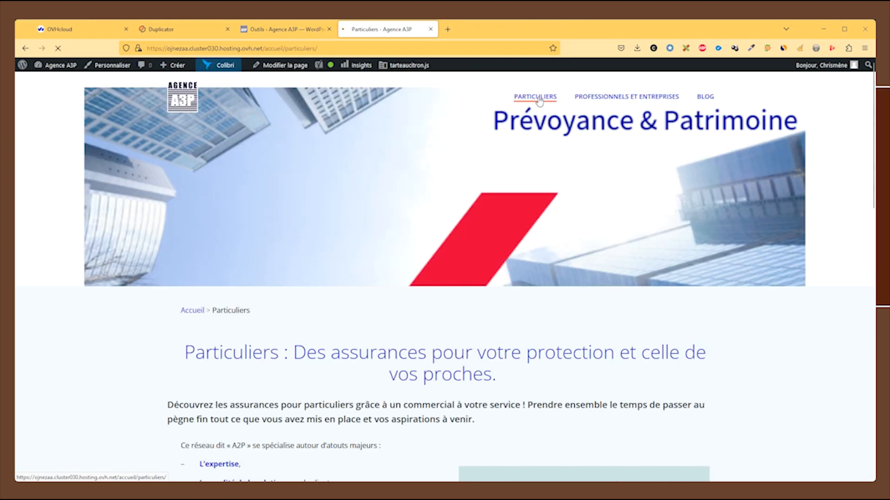
# Check the Particuliers page, then the Professionnels et Entreprises page, and go to the Blog page.
pyautogui.scroll(-12, 514, 180)
pyautogui.scroll(-4, 517, 178)
pyautogui.scroll(2, 516, 176)
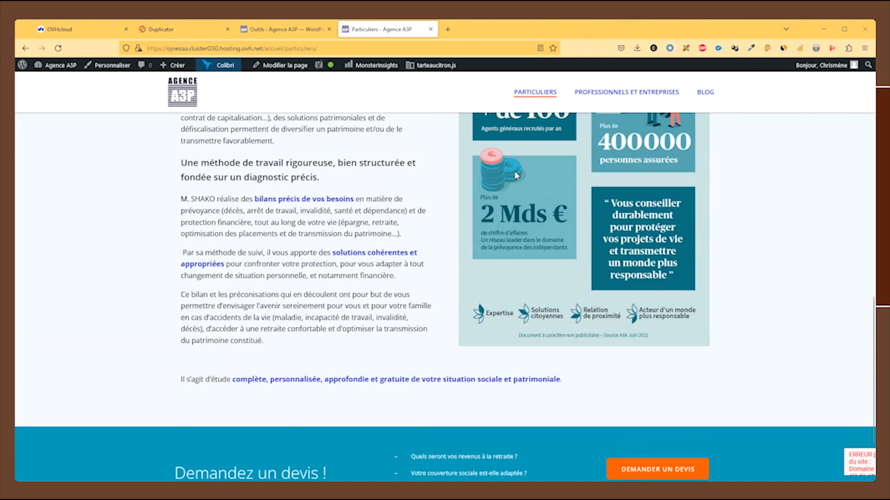
pyautogui.scroll(4, 516, 175)
pyautogui.click(608, 94)
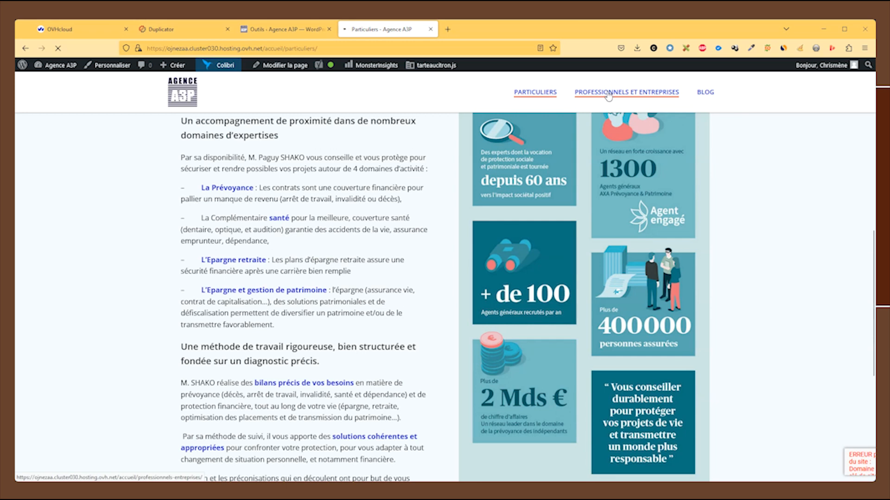
pyautogui.scroll(-5, 584, 203)
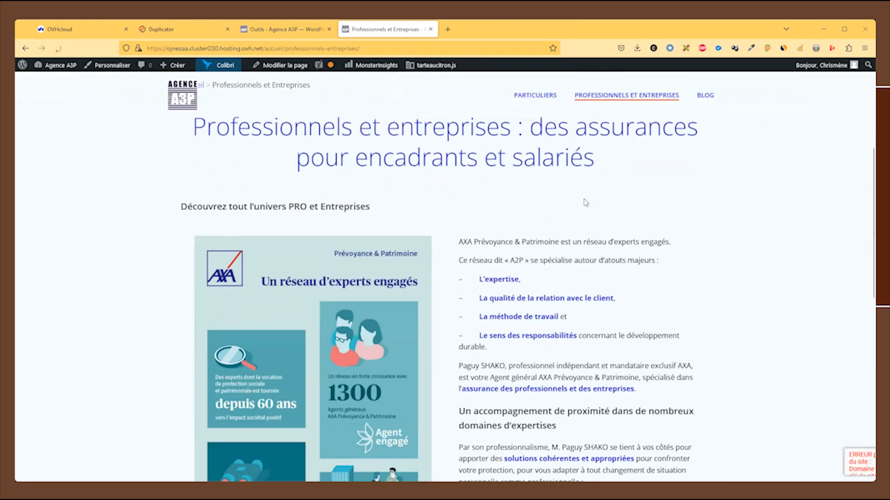
pyautogui.scroll(-10, 586, 202)
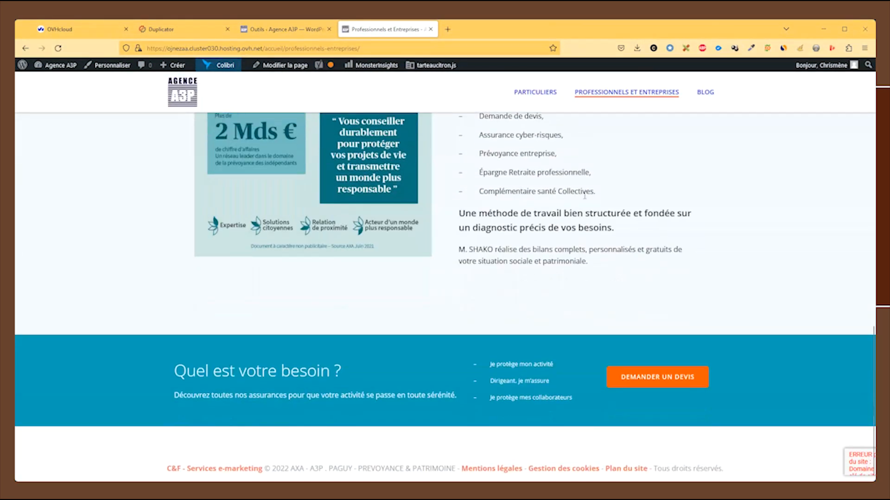
pyautogui.click(702, 95)
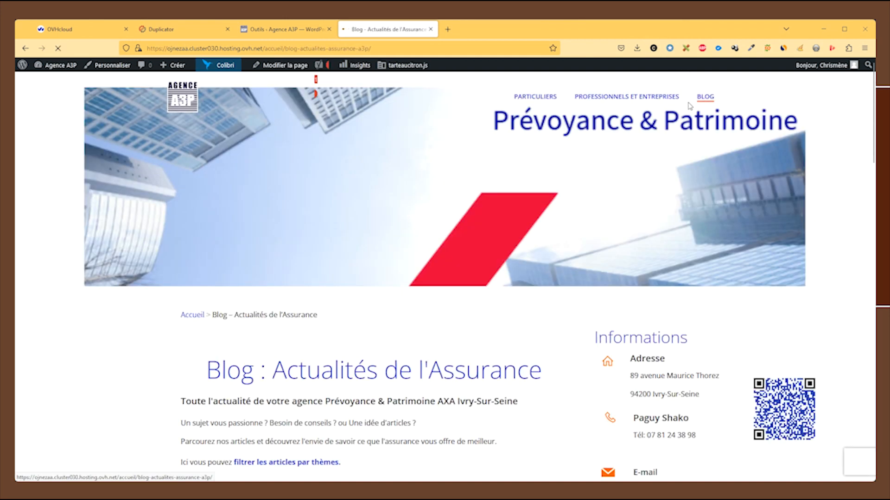
# Browse the Blog page and return home via the Agence A3P logo.
pyautogui.scroll(-8, 654, 149)
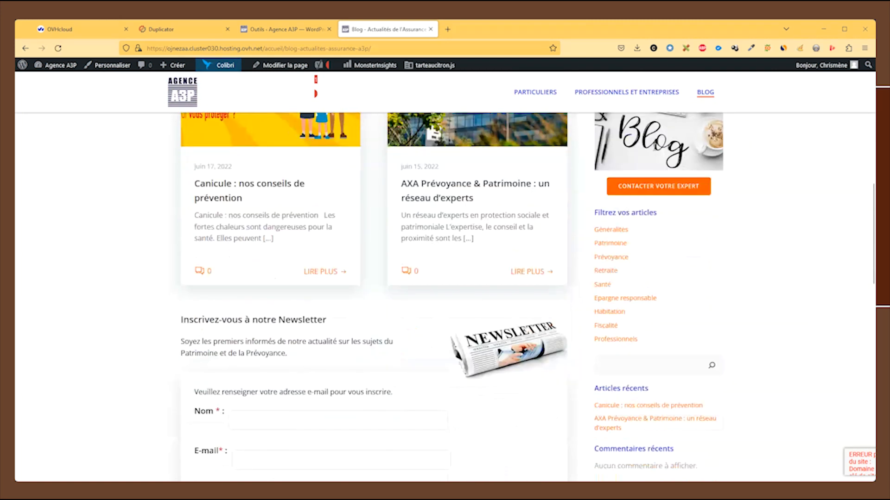
pyautogui.scroll(-4, 654, 147)
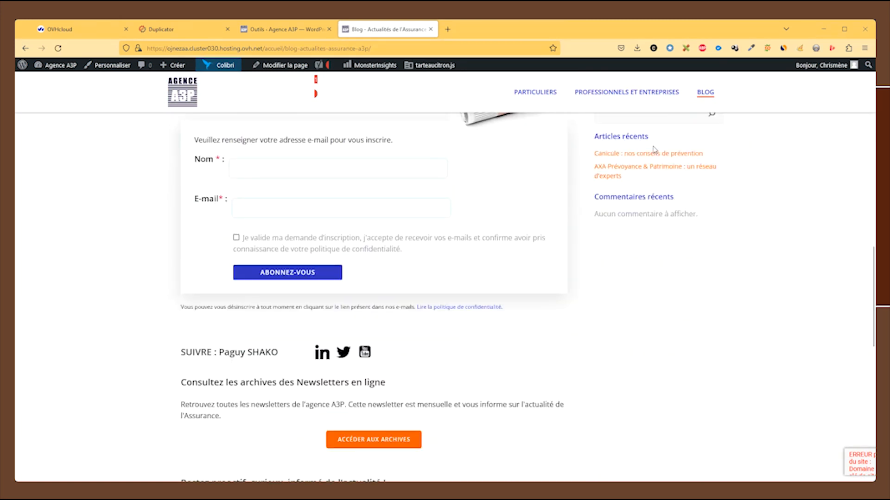
pyautogui.scroll(1, 654, 150)
pyautogui.scroll(-7, 653, 149)
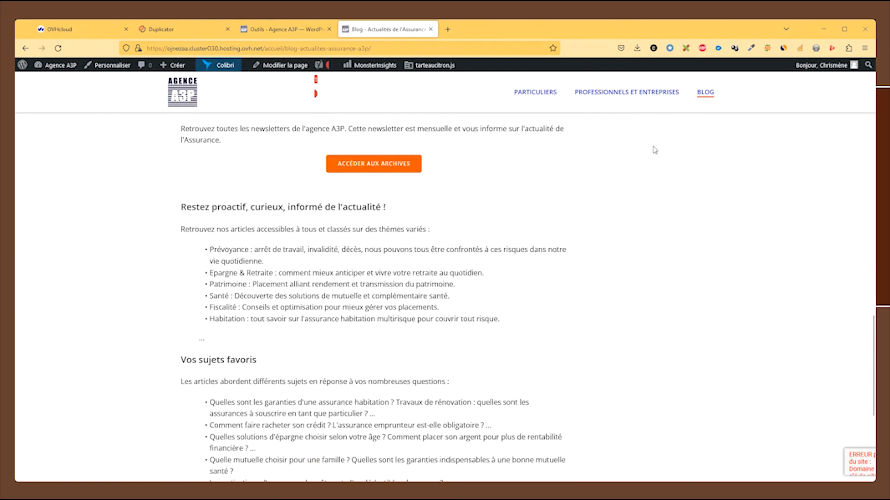
pyautogui.scroll(-4, 654, 149)
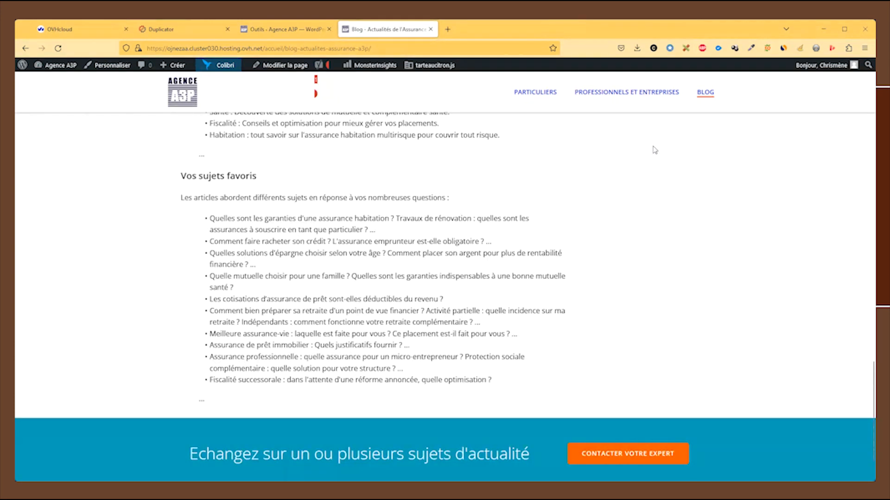
pyautogui.scroll(-2, 655, 149)
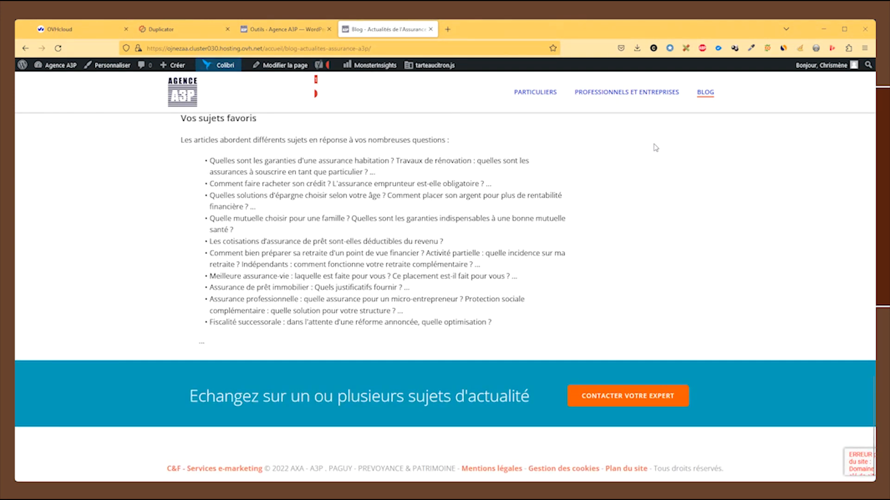
pyautogui.scroll(1, 533, 123)
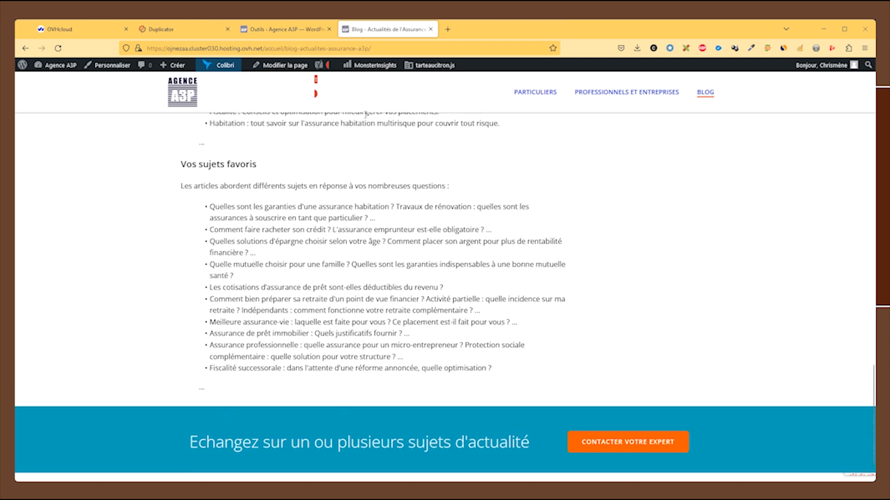
pyautogui.click(184, 102)
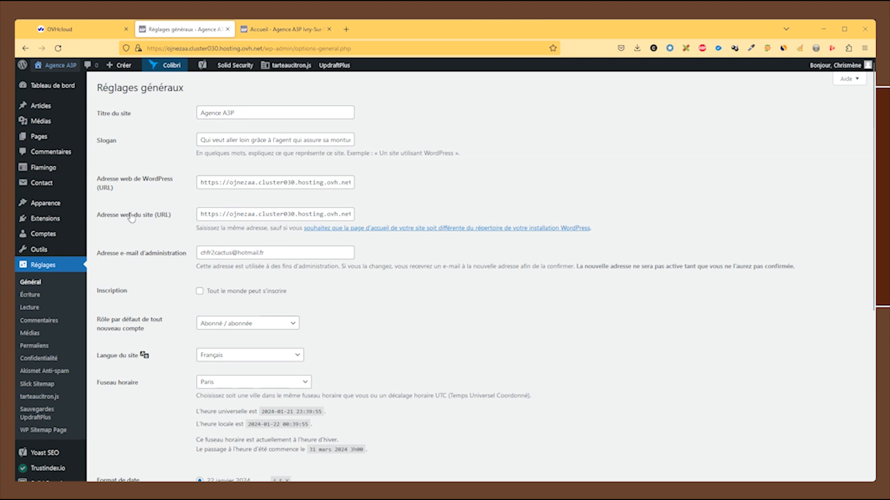
pyautogui.scroll(-3, 345, 303)
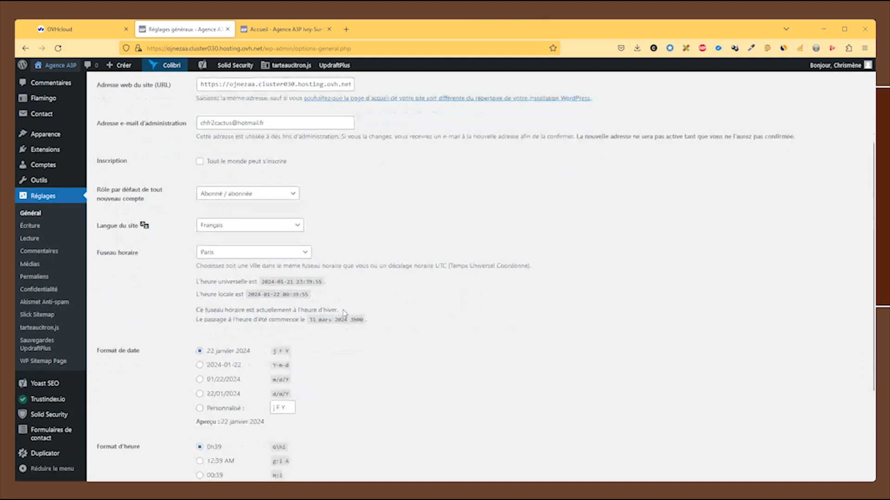
pyautogui.scroll(3, 341, 308)
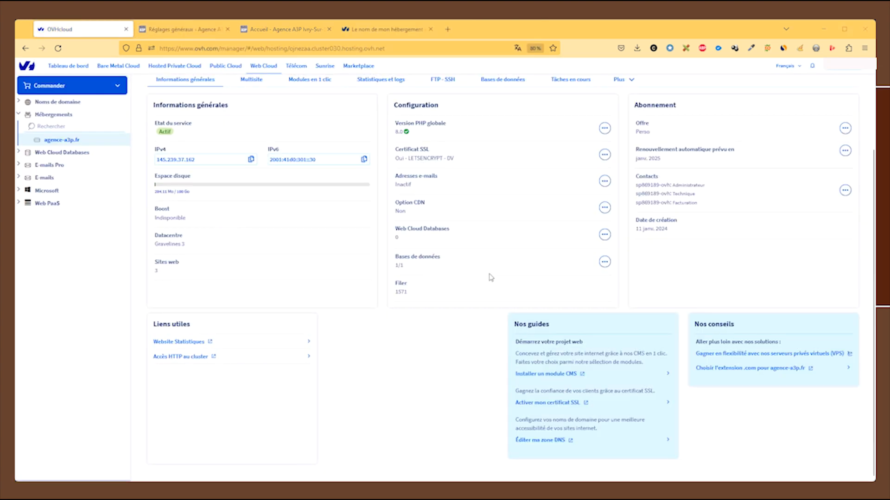
# Check the hosting's Bases de données tab, then list its attached domains under Multisite.
pyautogui.scroll(2, 491, 277)
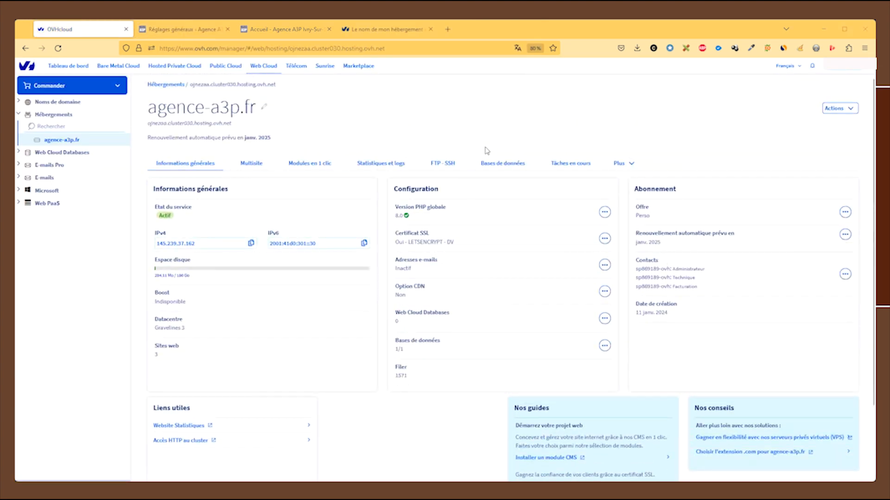
pyautogui.click(495, 165)
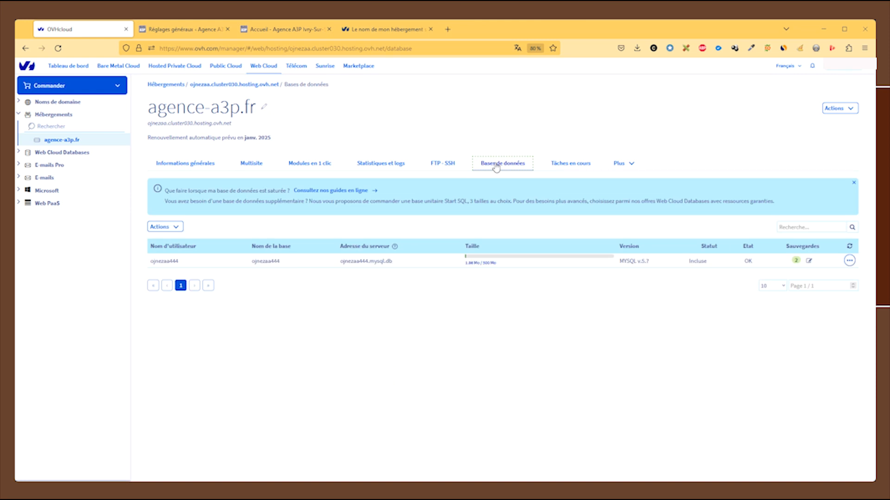
pyautogui.click(253, 165)
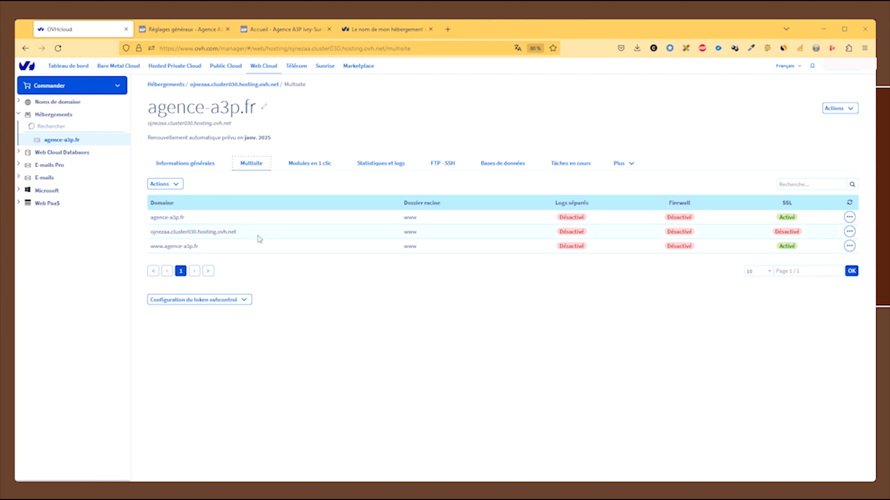
pyautogui.click(851, 233)
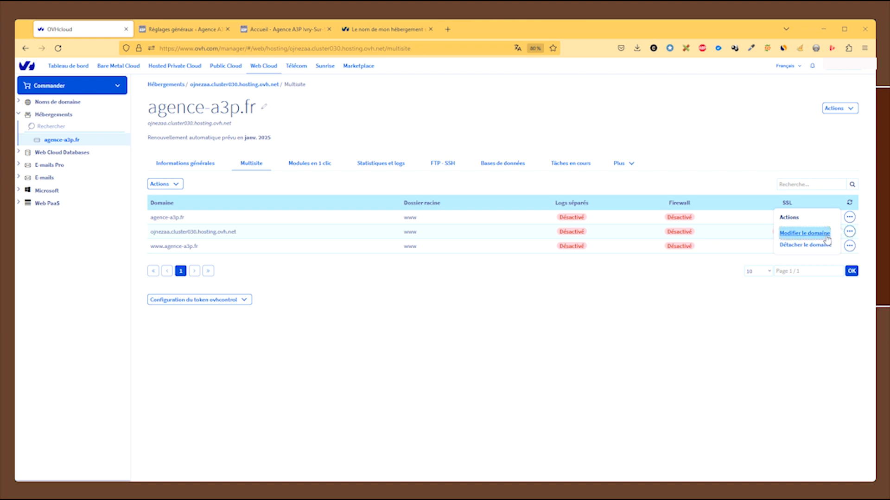
pyautogui.click(827, 237)
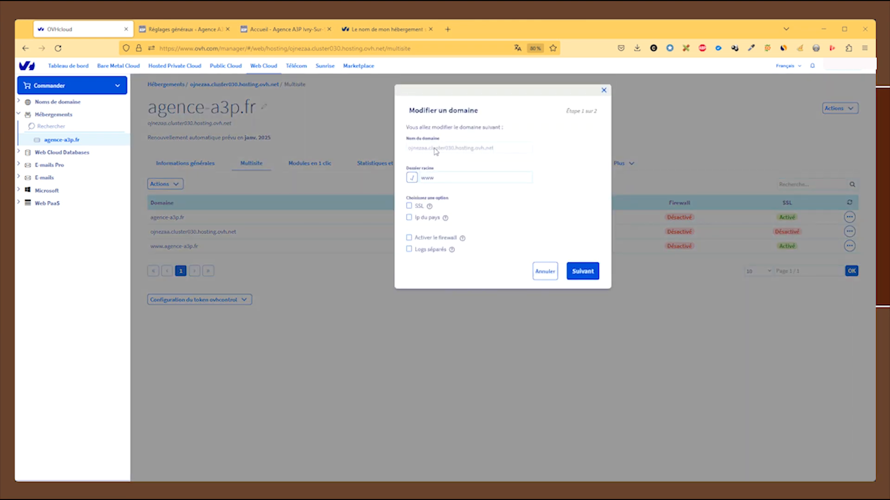
pyautogui.click(411, 206)
pyautogui.click(410, 207)
pyautogui.click(604, 90)
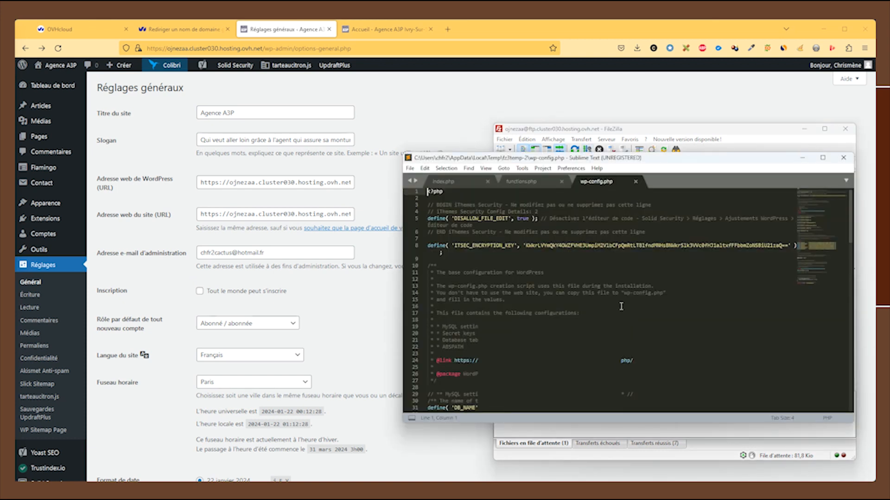
# Scroll through the server's wp-config.php in Sublime Text, reviewing its database settings.
pyautogui.scroll(-7, 621, 306)
pyautogui.scroll(-15, 621, 308)
pyautogui.scroll(-4, 620, 313)
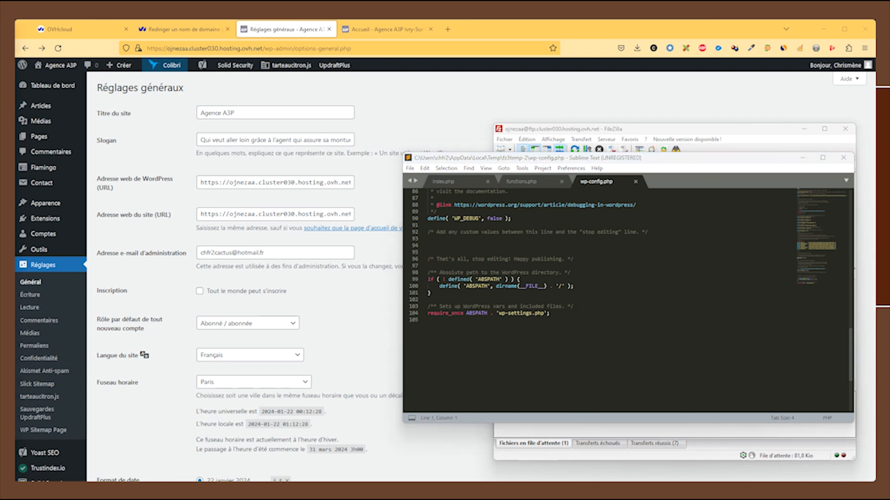
# Paste WP_HOME and WP_SITEURL definitions after require_once and make both URLs https.
pyautogui.click(444, 344)
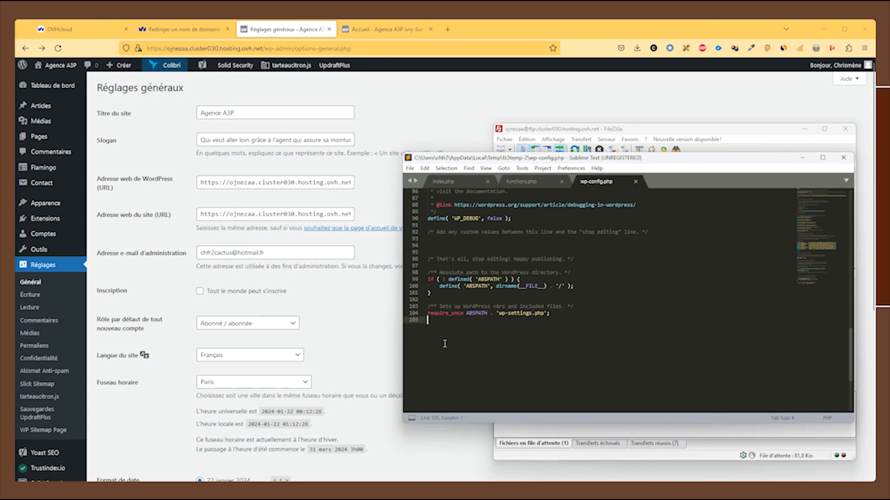
pyautogui.press('Return')
pyautogui.press('Return')
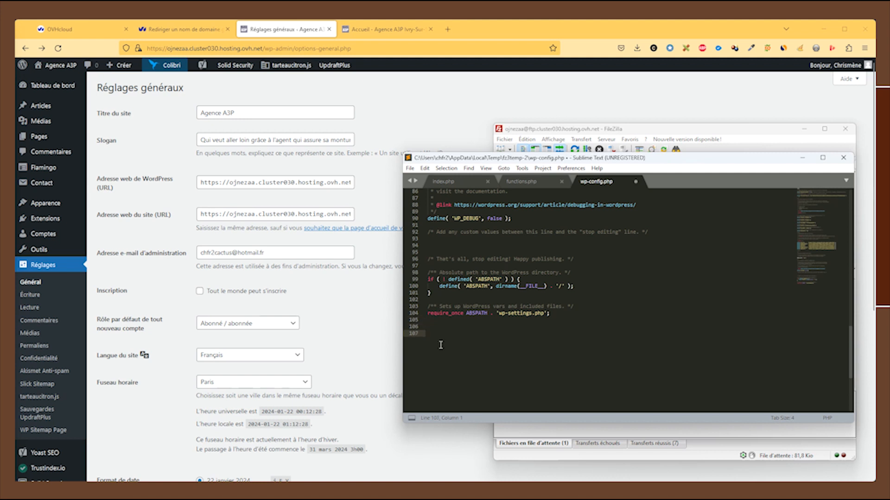
pyautogui.write("define( 'WP_HOME', 'http://yoursiteurl.com' ); define( 'WP_SITEURL', 'http://yoursiteurl.com' );")
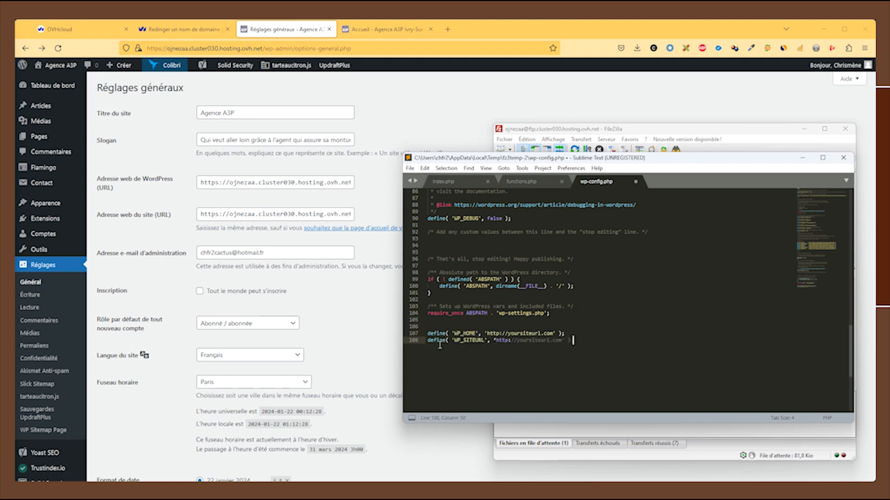
pyautogui.click(498, 333)
pyautogui.write('s')
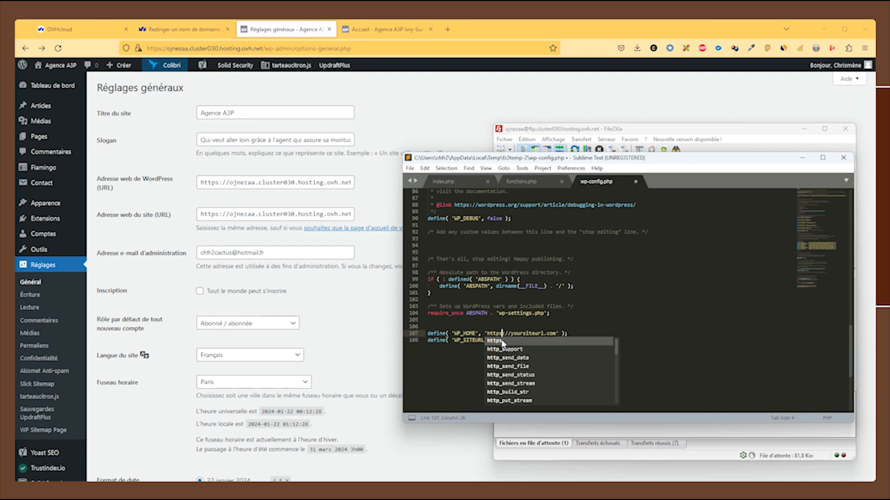
pyautogui.click(631, 323)
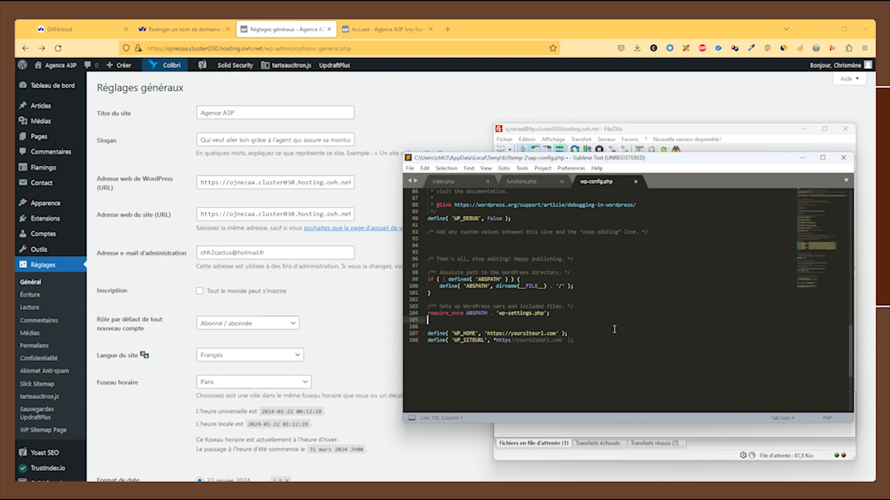
pyautogui.click(508, 341)
pyautogui.write('s')
pyautogui.moveTo(545, 333); pyautogui.dragTo(511, 334)
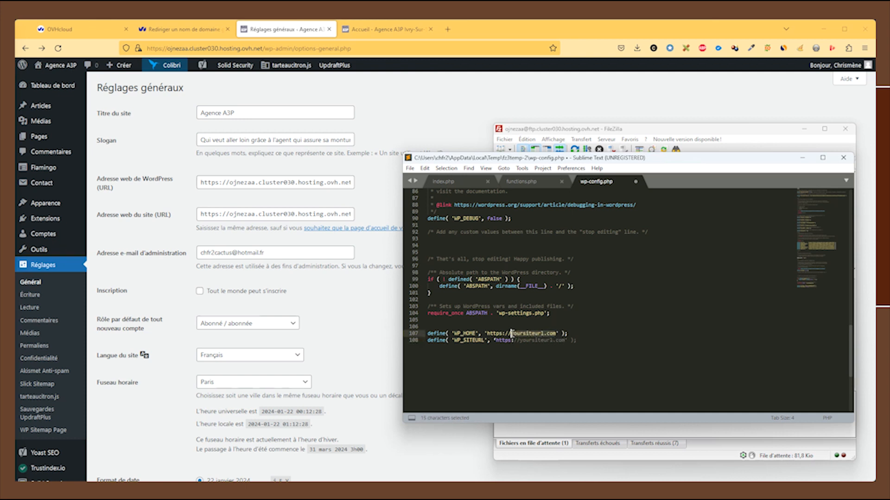
pyautogui.write('agence')
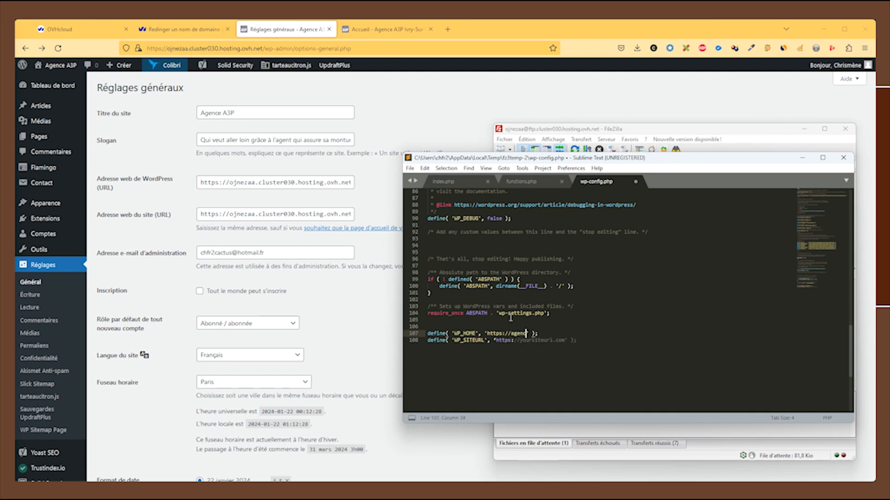
pyautogui.write('-a3p.fr')
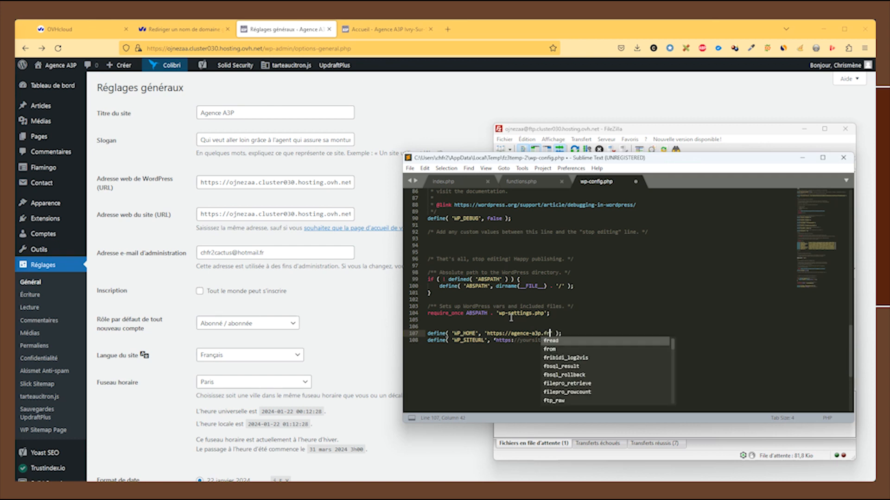
pyautogui.click(526, 353)
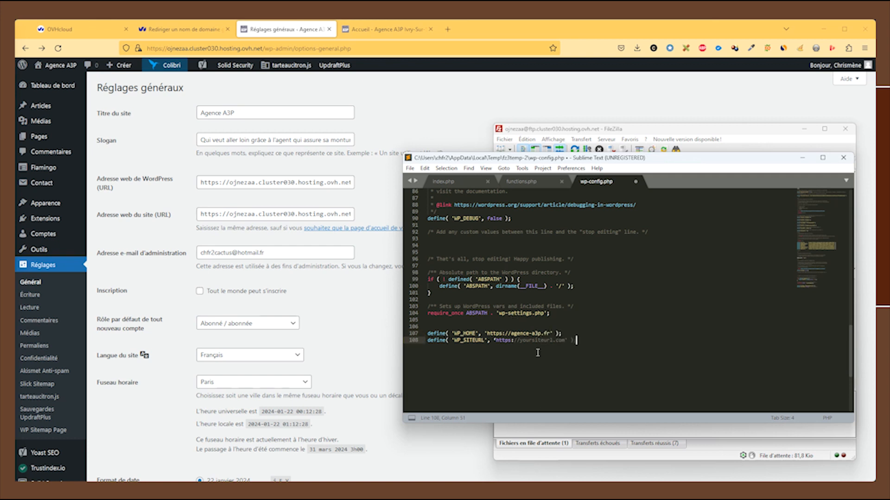
pyautogui.click(566, 333)
pyautogui.moveTo(566, 333); pyautogui.dragTo(487, 334)
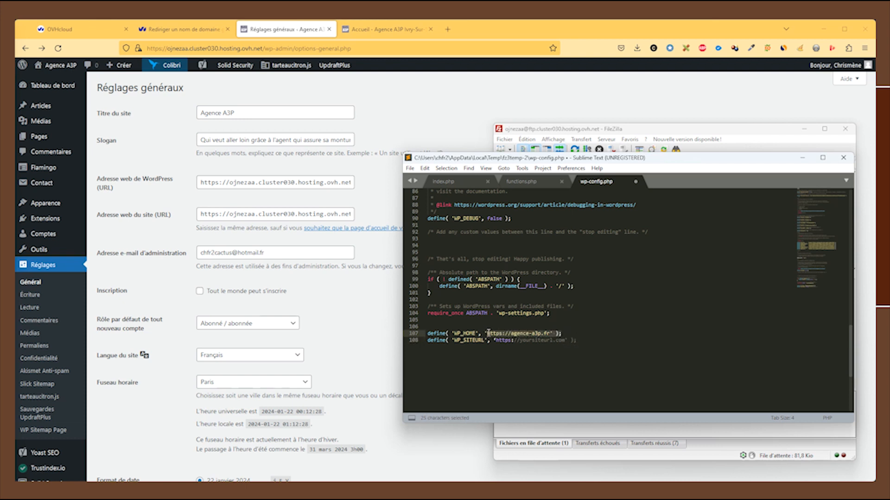
pyautogui.moveTo(488, 333); pyautogui.dragTo(484, 333)
pyautogui.hotkey('ctrl', 'c')
pyautogui.moveTo(577, 341); pyautogui.dragTo(495, 341)
pyautogui.hotkey('ctrl', 'v')
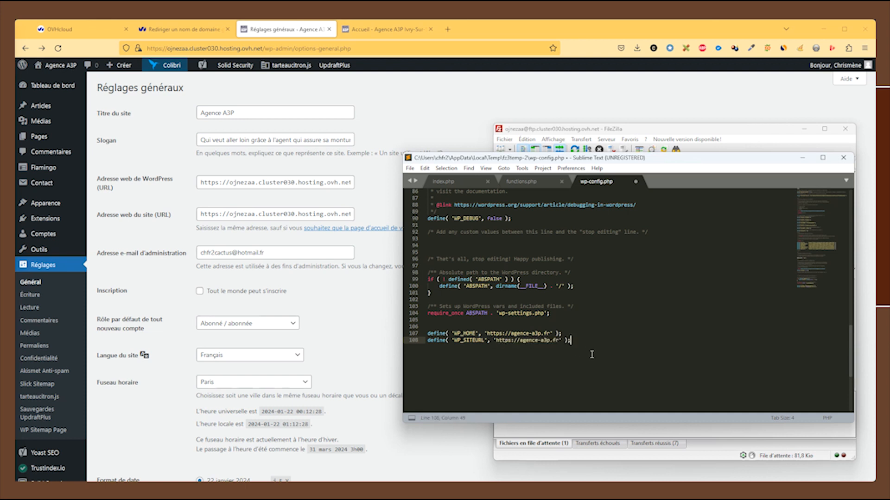
pyautogui.hotkey('ctrl', 's')
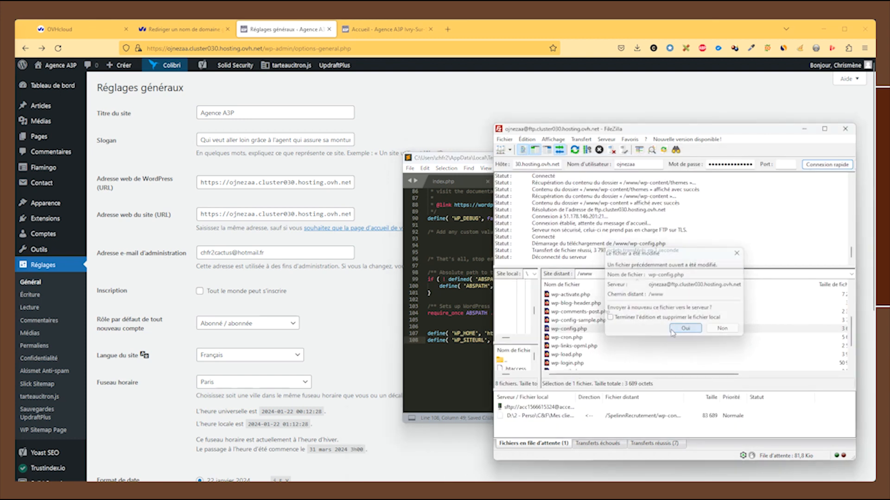
# Re-upload the modified wp-config.php to the server and reload the Agence A3P homepage.
pyautogui.click(673, 329)
pyautogui.click(379, 31)
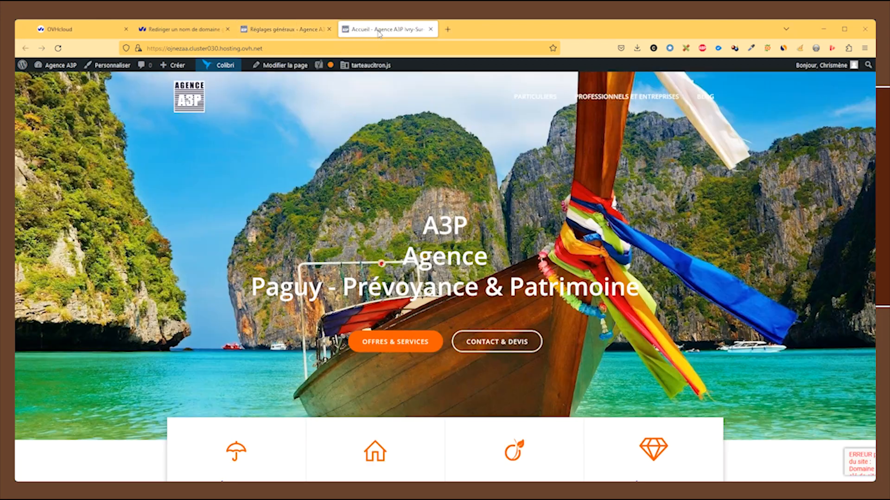
pyautogui.click(58, 48)
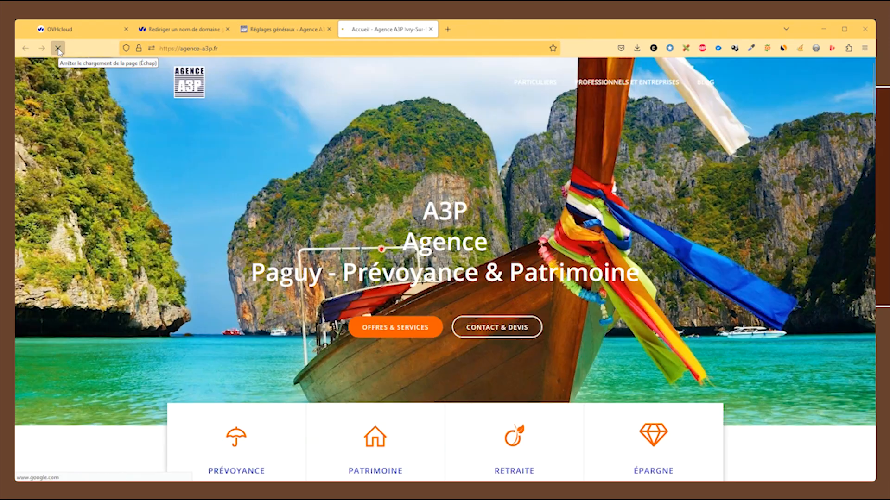
pyautogui.click(262, 30)
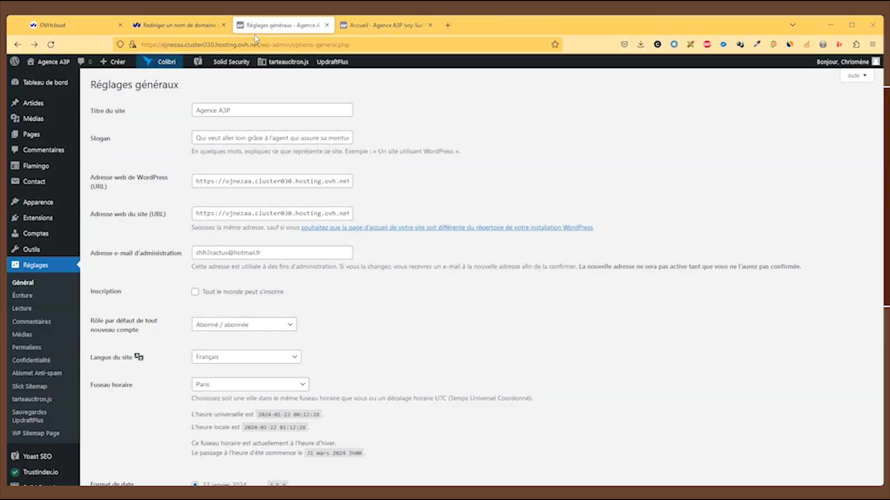
pyautogui.click(51, 44)
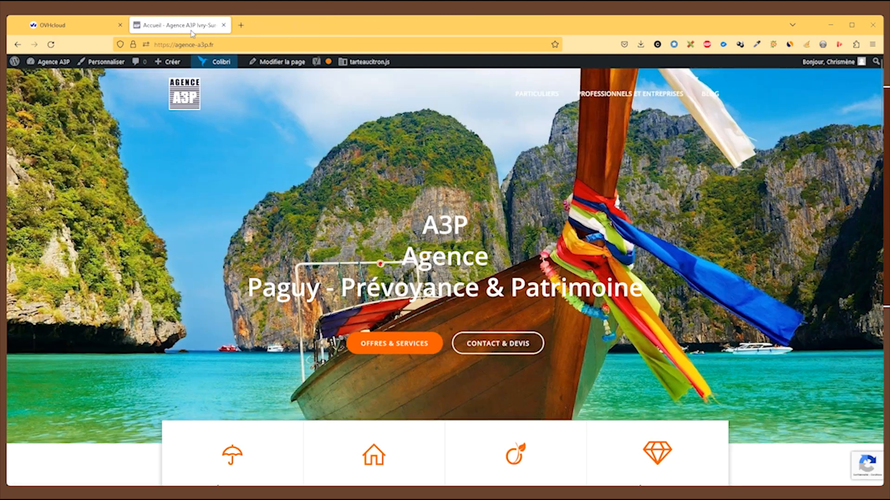
pyautogui.scroll(-3, 400, 224)
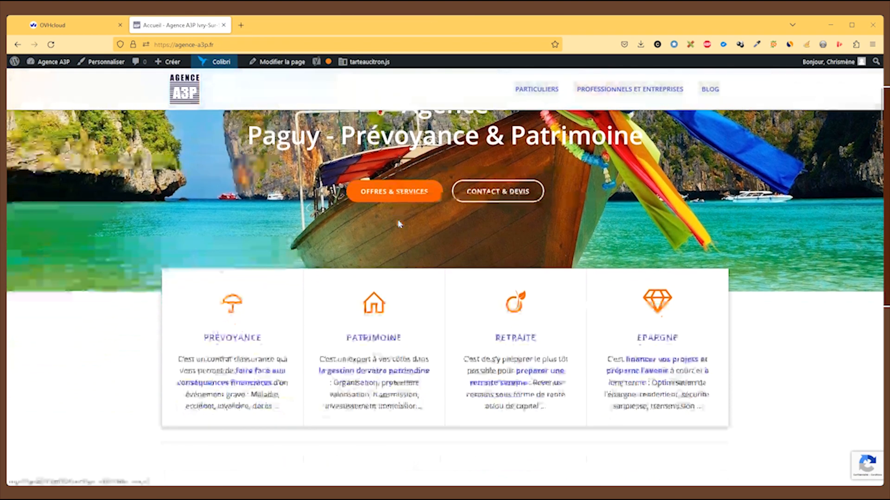
pyautogui.scroll(-2, 399, 225)
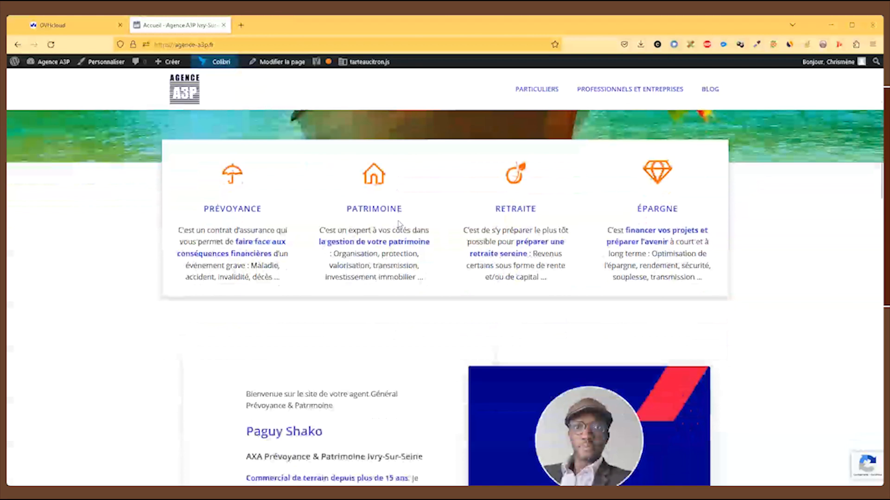
pyautogui.scroll(-2, 400, 224)
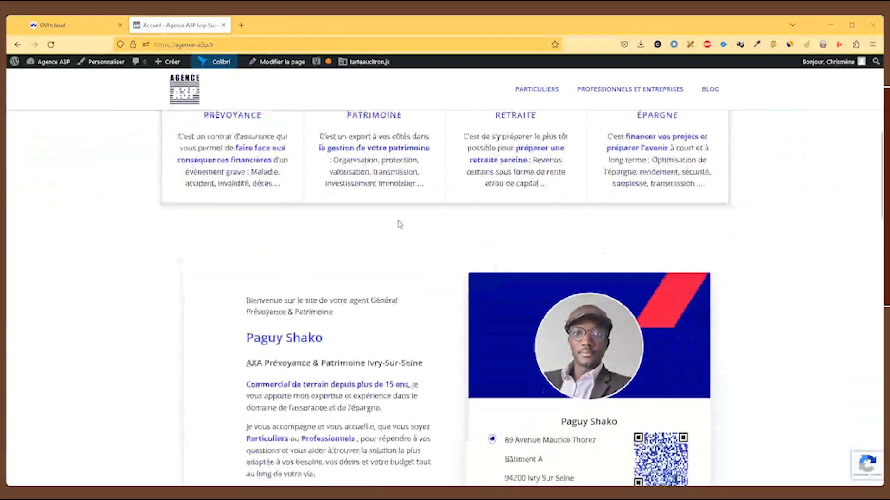
pyautogui.scroll(-2, 399, 225)
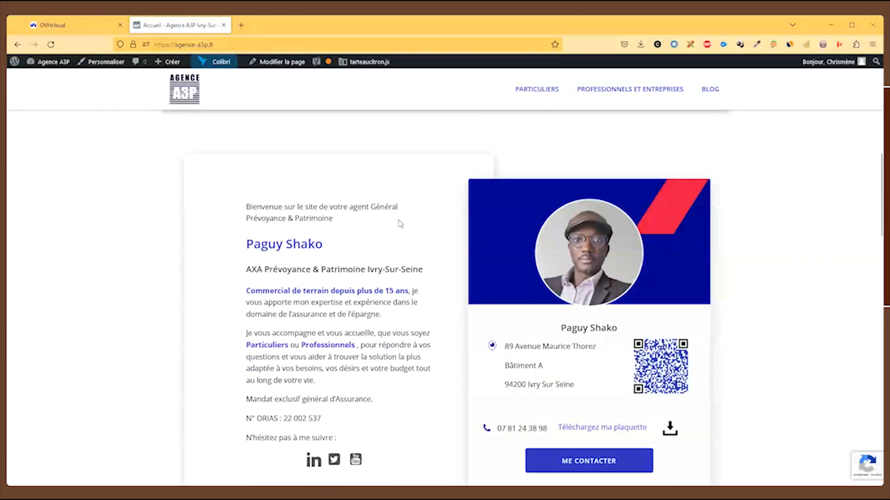
pyautogui.scroll(-4, 400, 224)
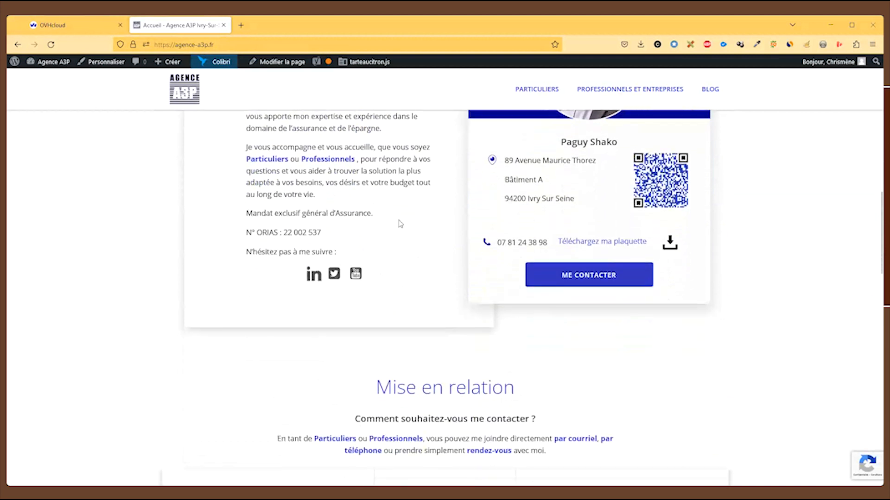
pyautogui.scroll(-3, 401, 224)
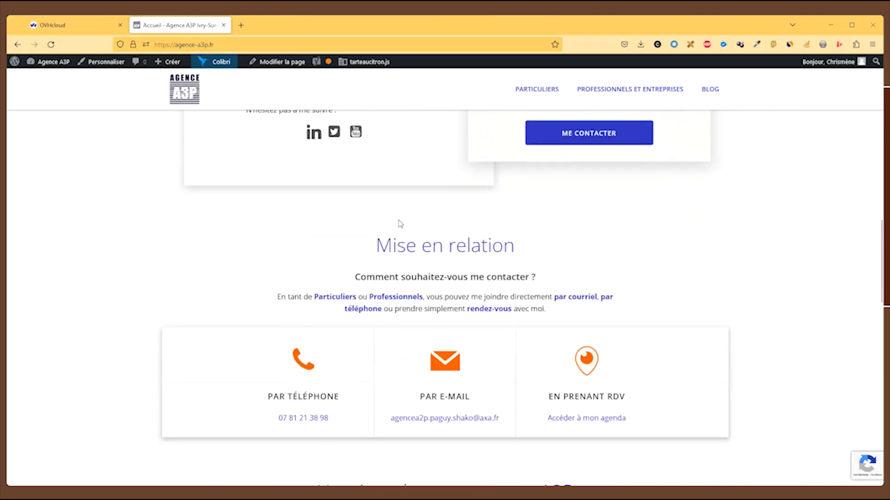
pyautogui.scroll(-4, 400, 224)
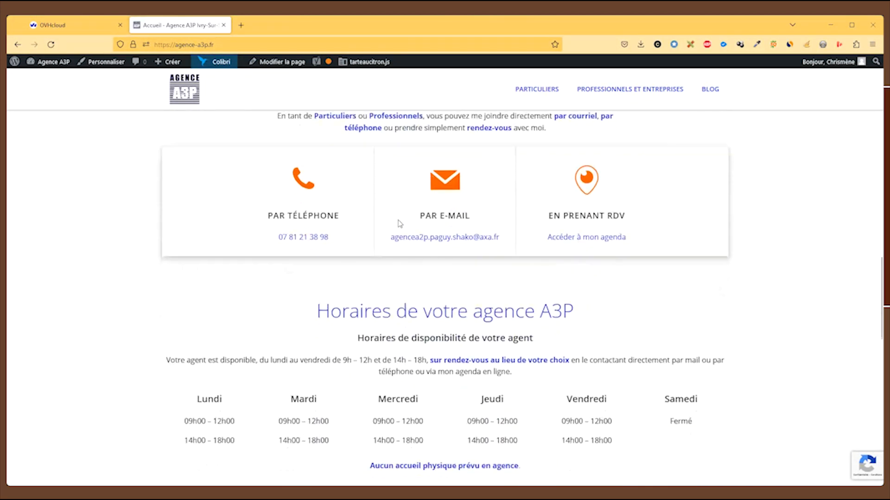
pyautogui.scroll(-4, 399, 224)
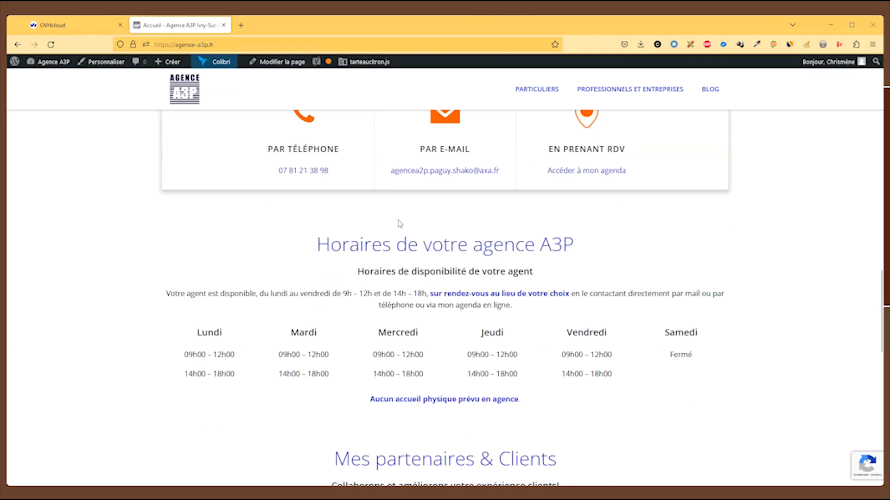
pyautogui.scroll(-3, 399, 224)
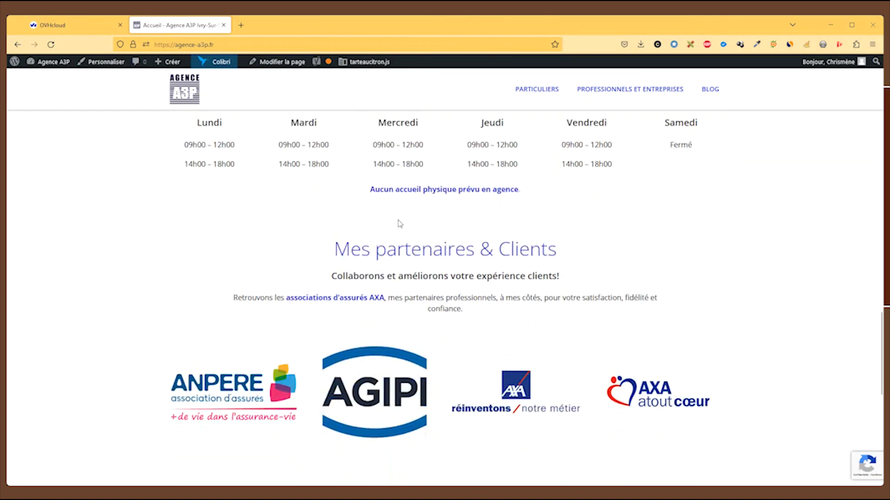
pyautogui.scroll(-5, 399, 220)
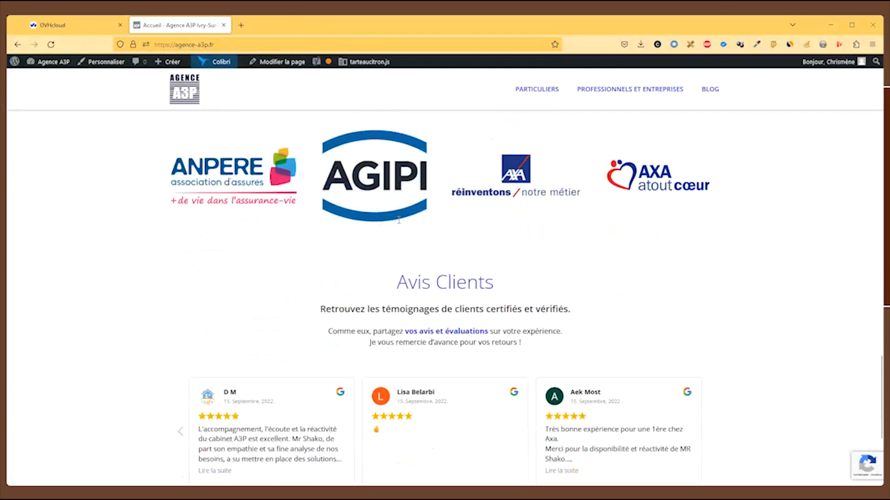
pyautogui.scroll(-1, 399, 224)
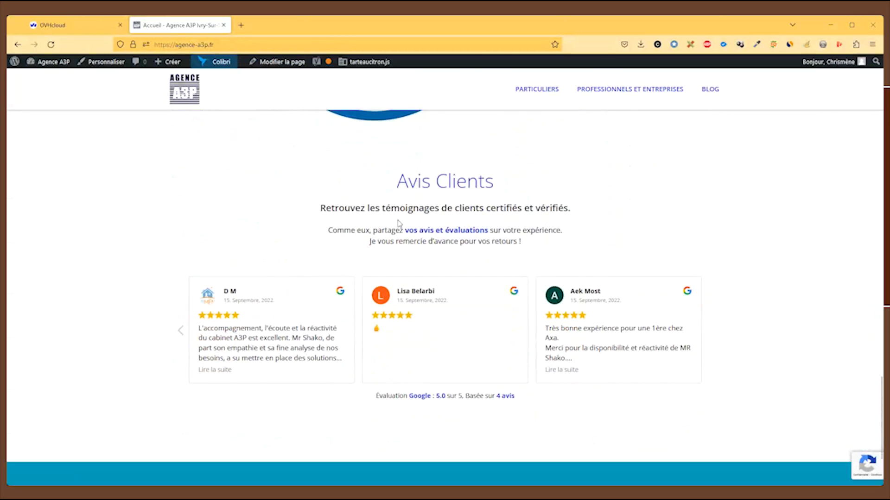